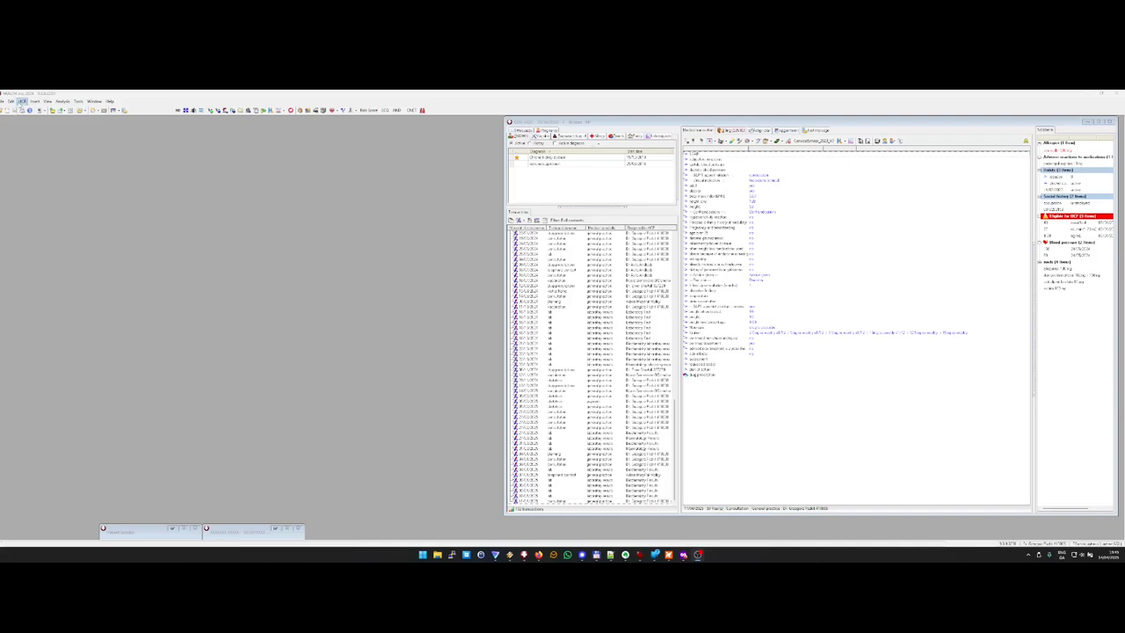
Try to deregister the patient from the CDM programme and dismiss the warning.
click(22, 101)
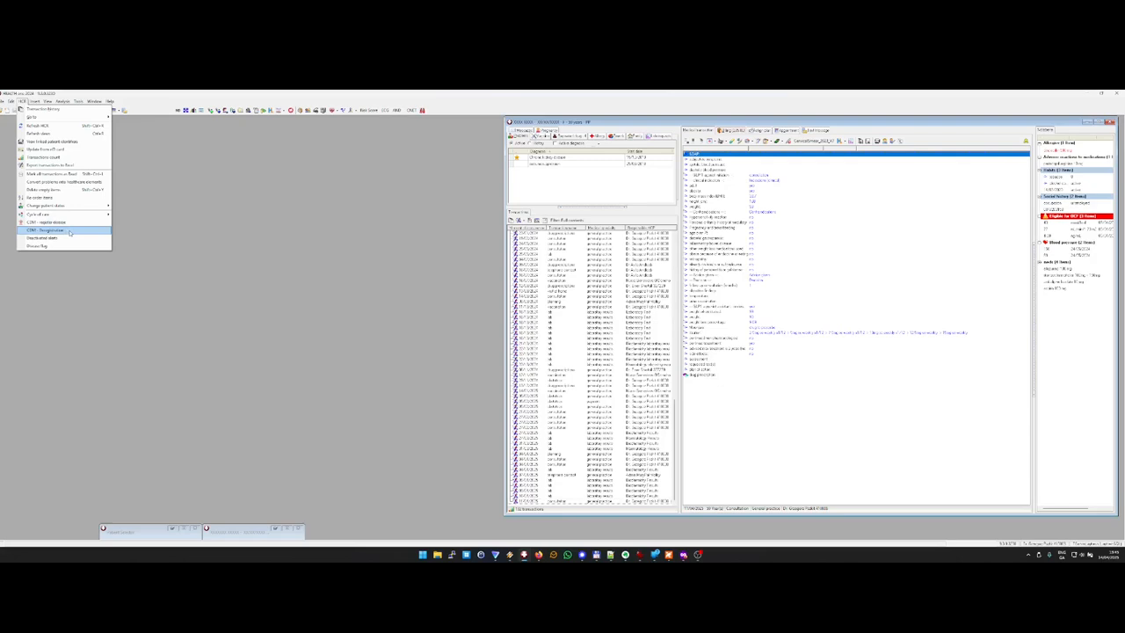
click(71, 233)
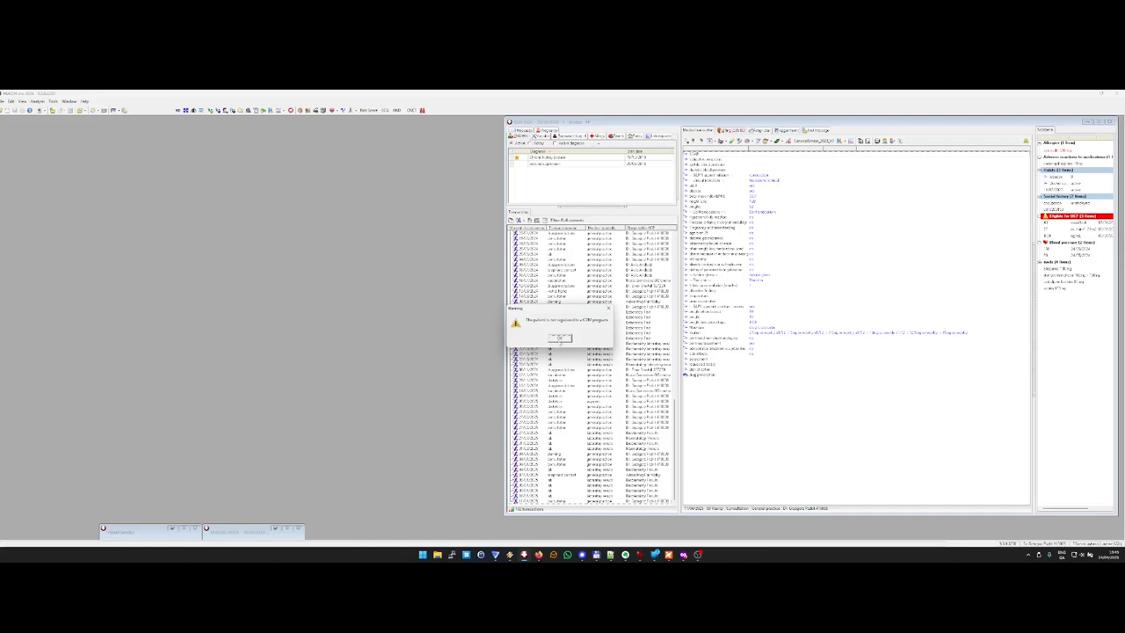
click(560, 338)
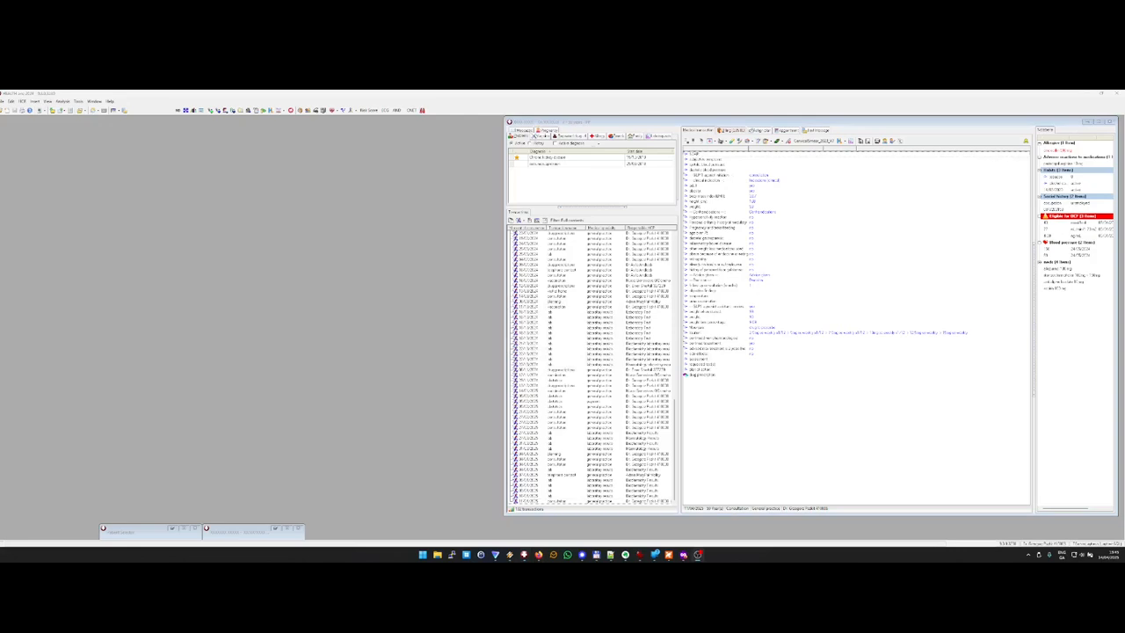
Switch to the image viewer and examine the chronic disease registration entries and the chronic disease management entry "Moved practice".
key(alt+Tab)
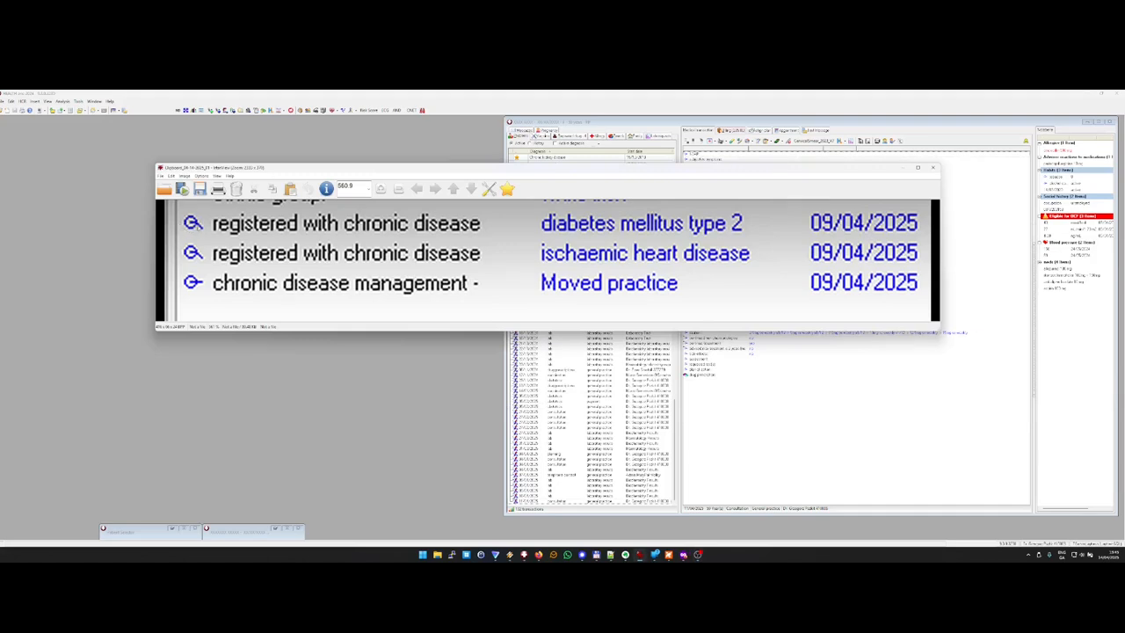
drag(206, 215, 243, 236)
drag(177, 268, 934, 306)
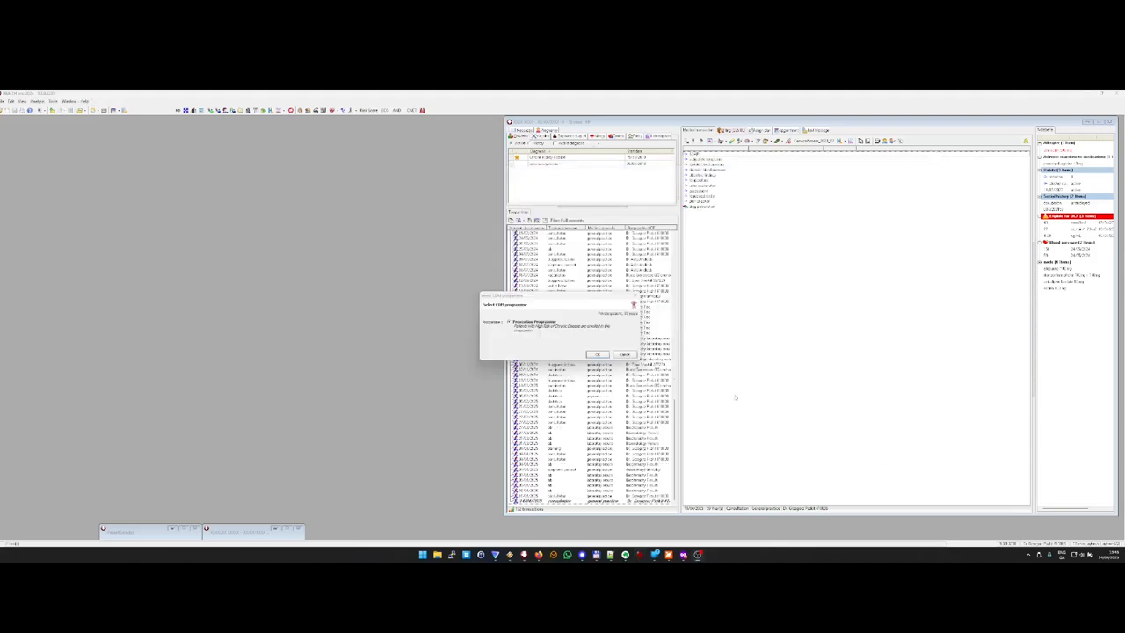
Reopen the CDM programme selection from the consultation's Chronic Disease Management protocol, check the offered programme and close it without registering.
click(598, 354)
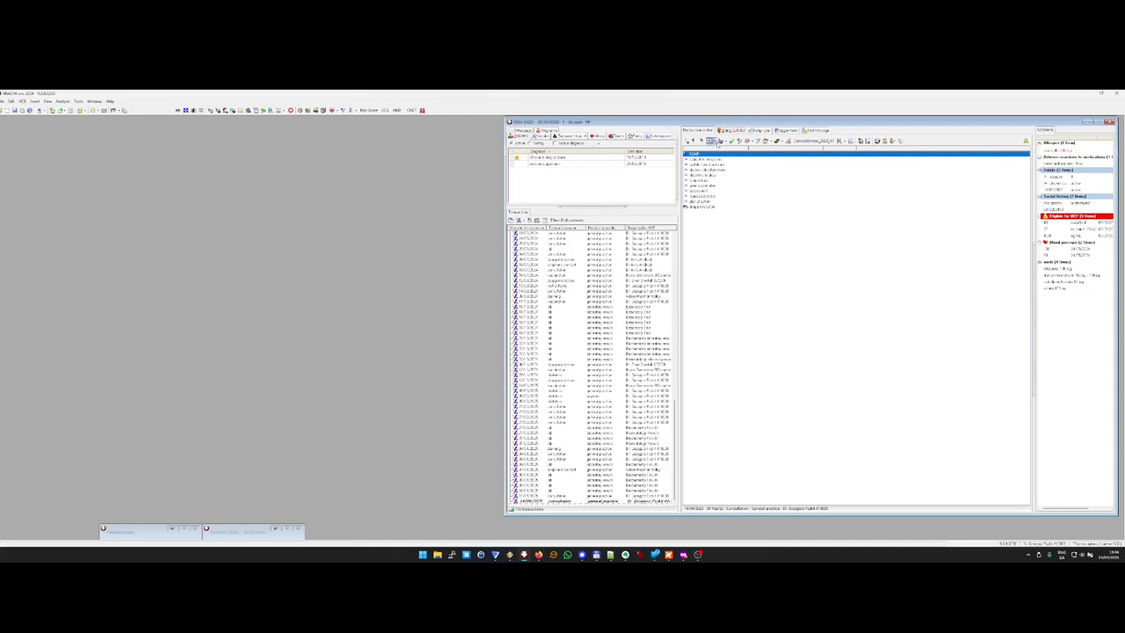
click(711, 142)
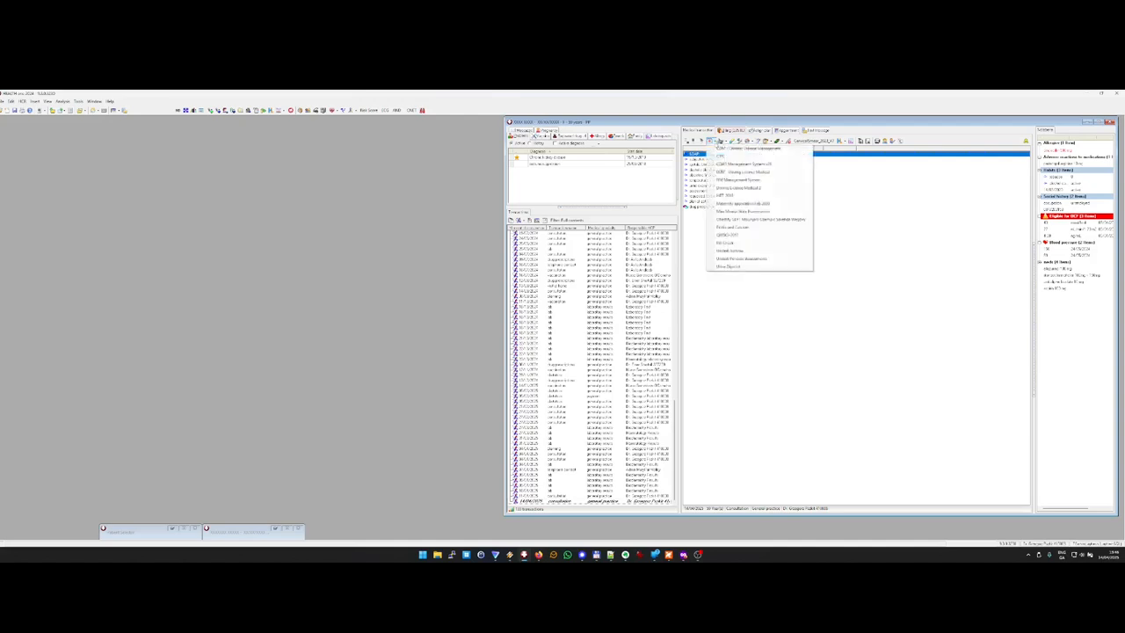
click(722, 148)
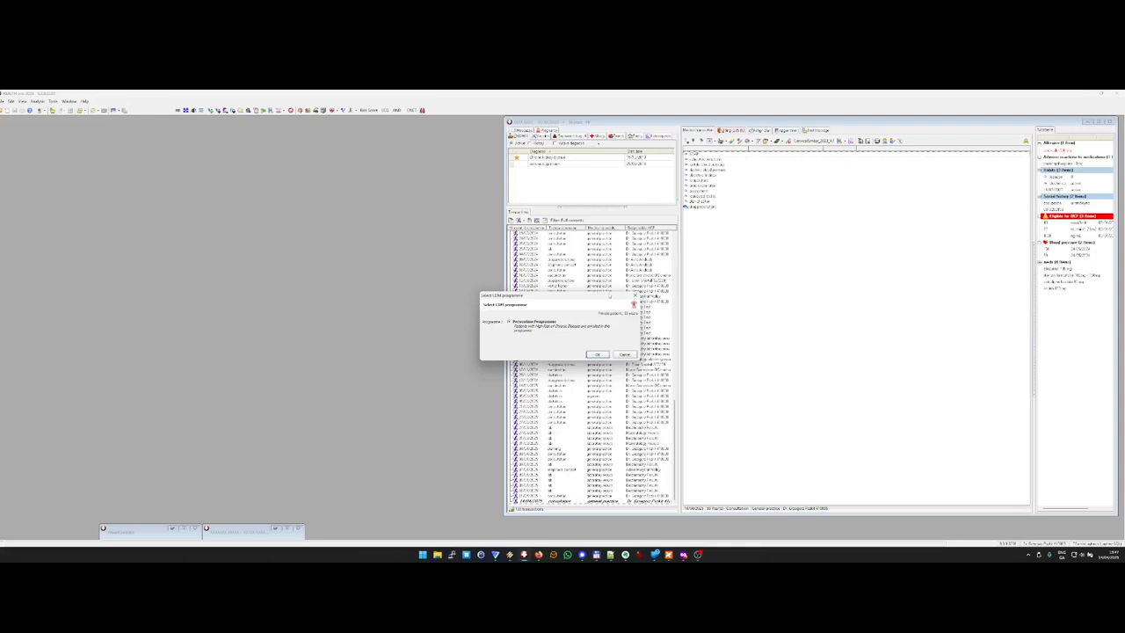
click(633, 296)
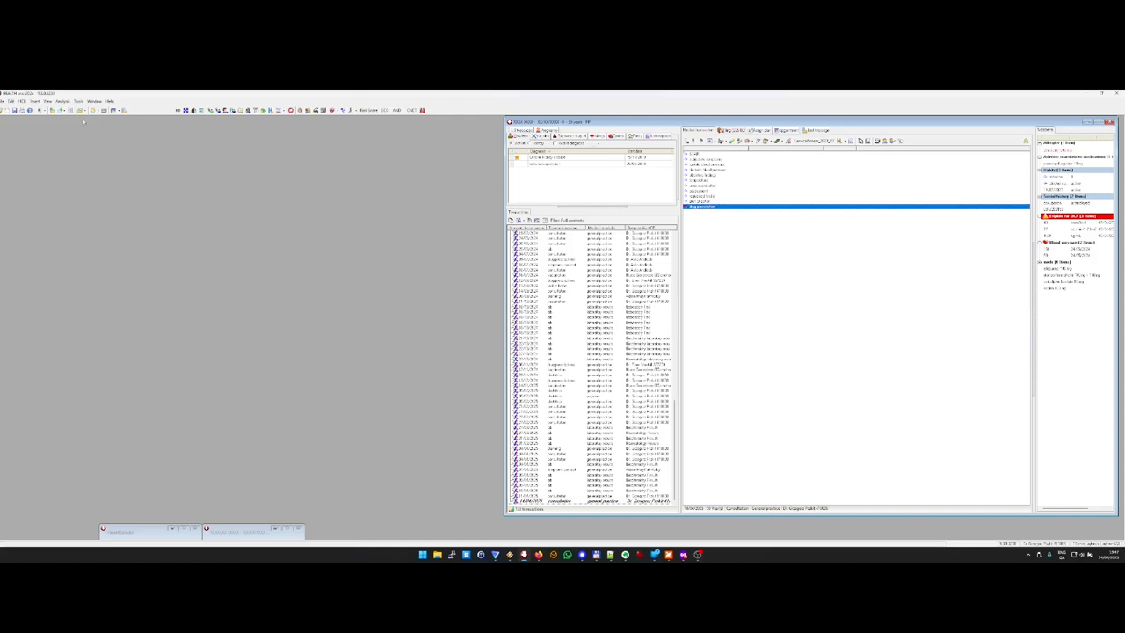
Open the Cycle of Care dashboard, inspect its PCRS credentials editor, cancel the editor and close the dashboard.
click(63, 102)
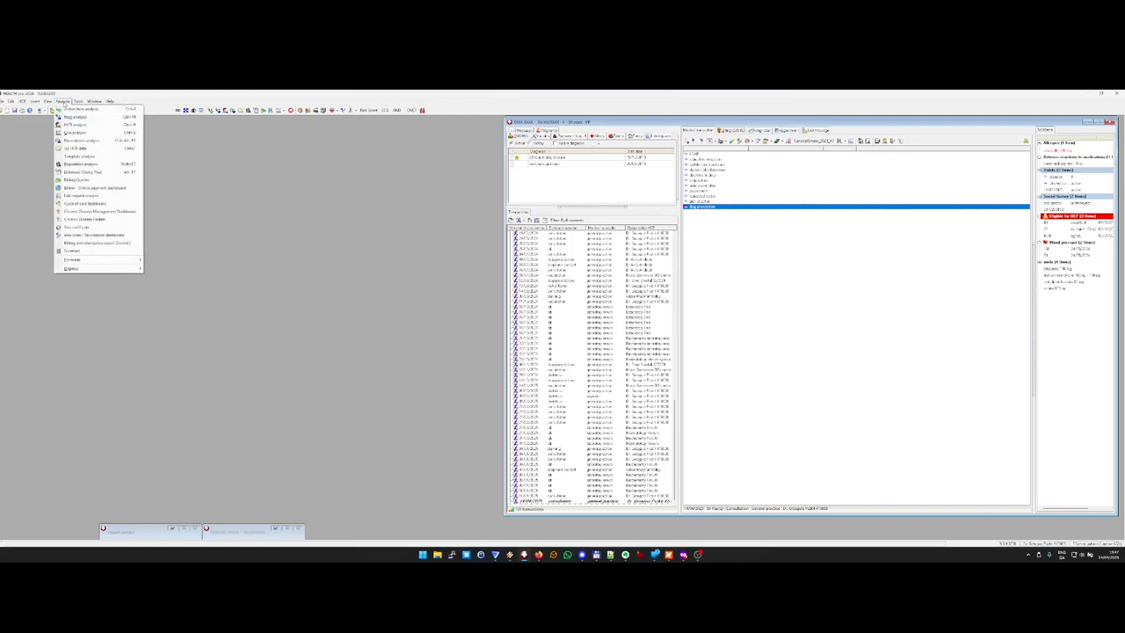
click(88, 203)
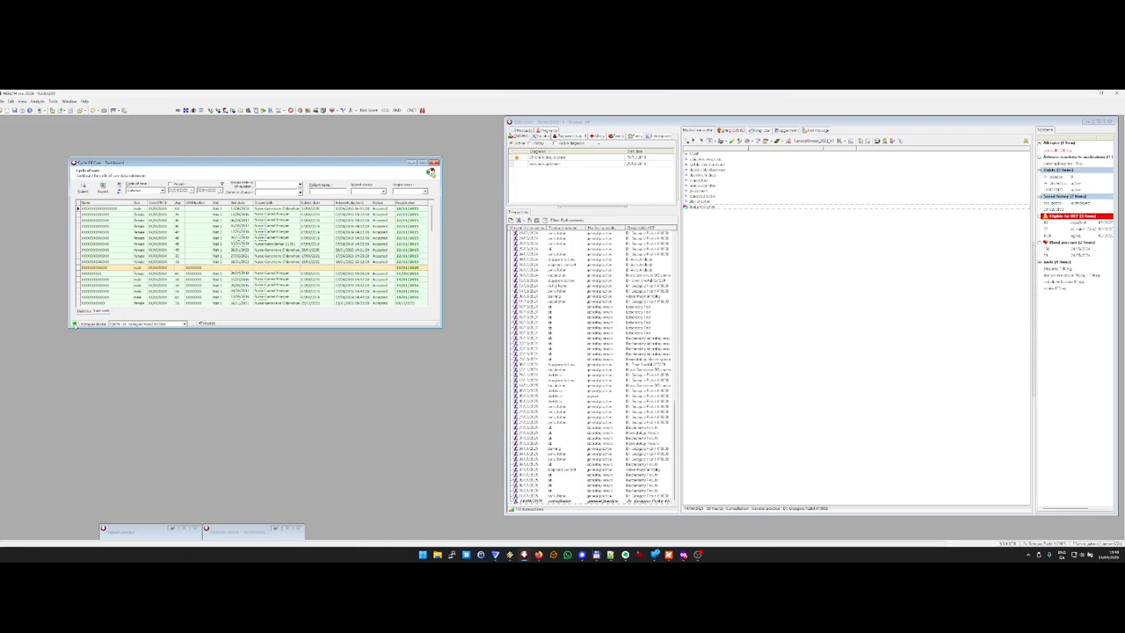
click(76, 325)
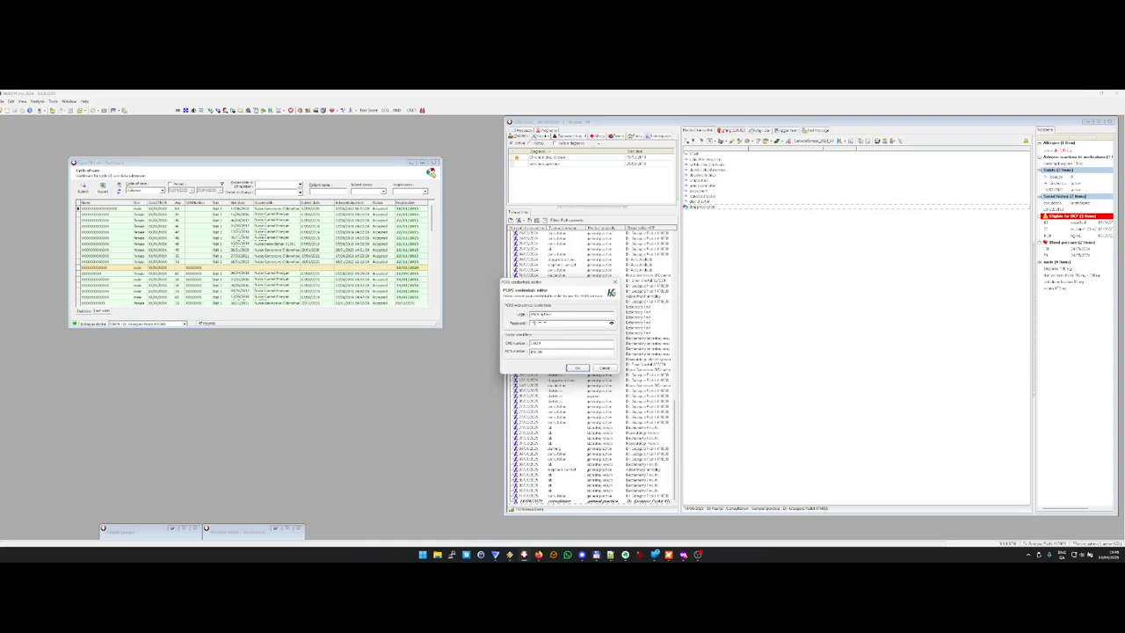
double_click(557, 314)
click(557, 314)
click(605, 369)
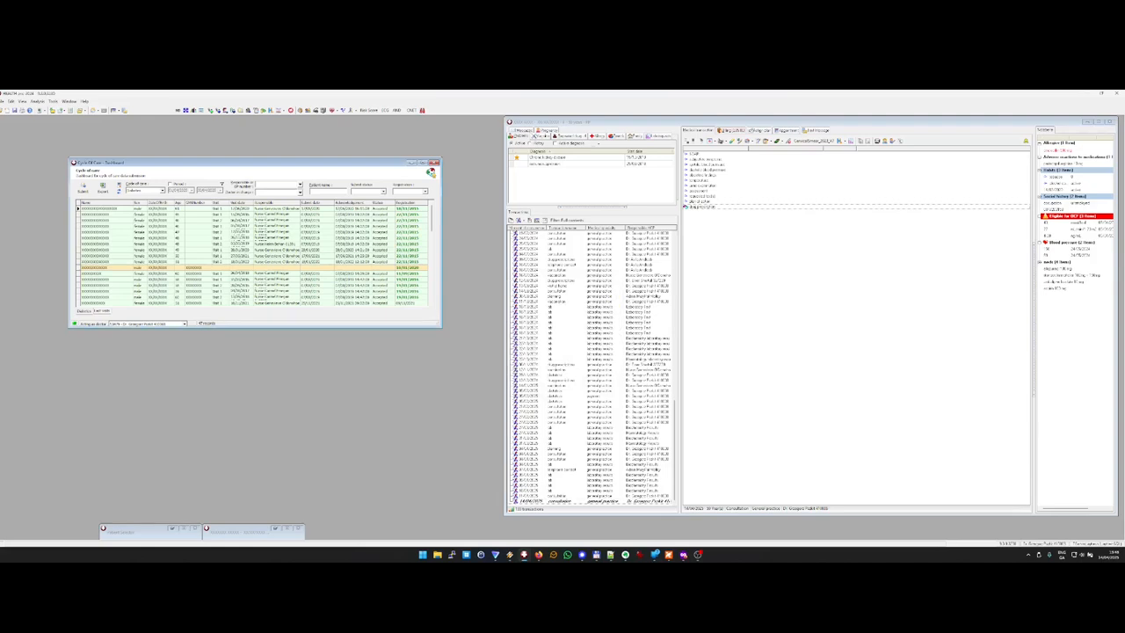
click(434, 163)
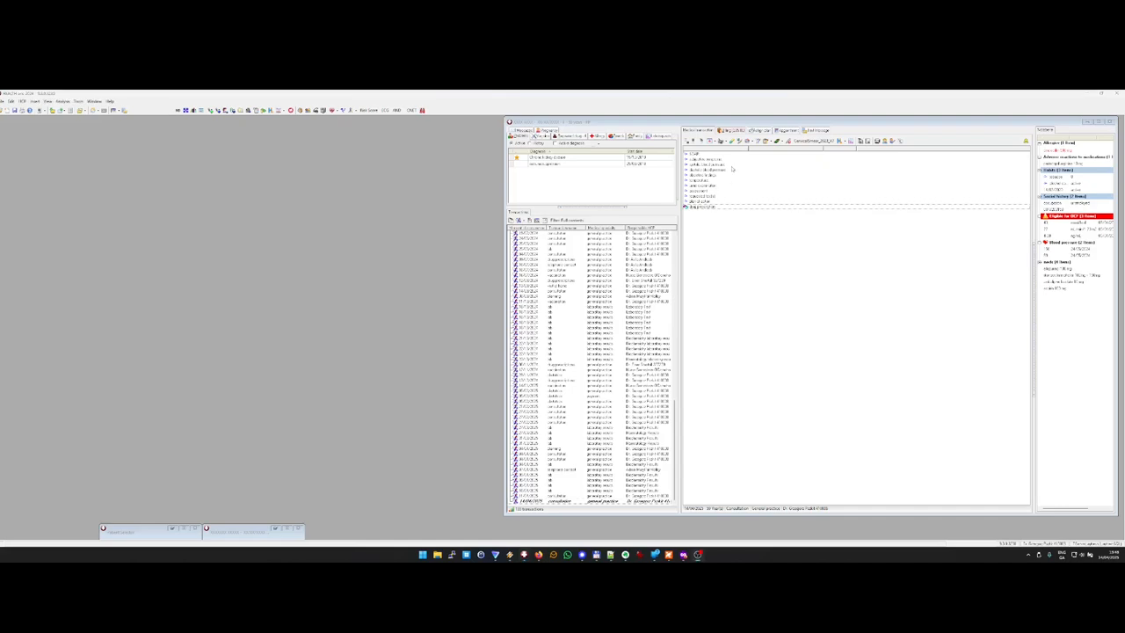
Record a subjective symptoms entry in the consultation and generate a patient letter from the first template in the list.
double_click(733, 161)
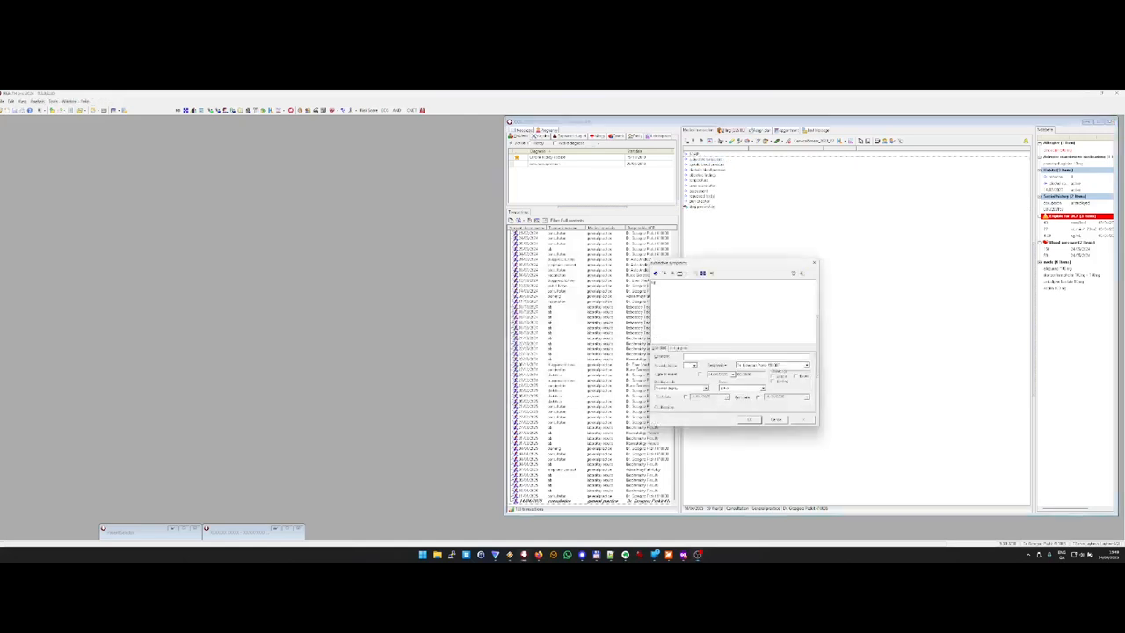
key(Return)
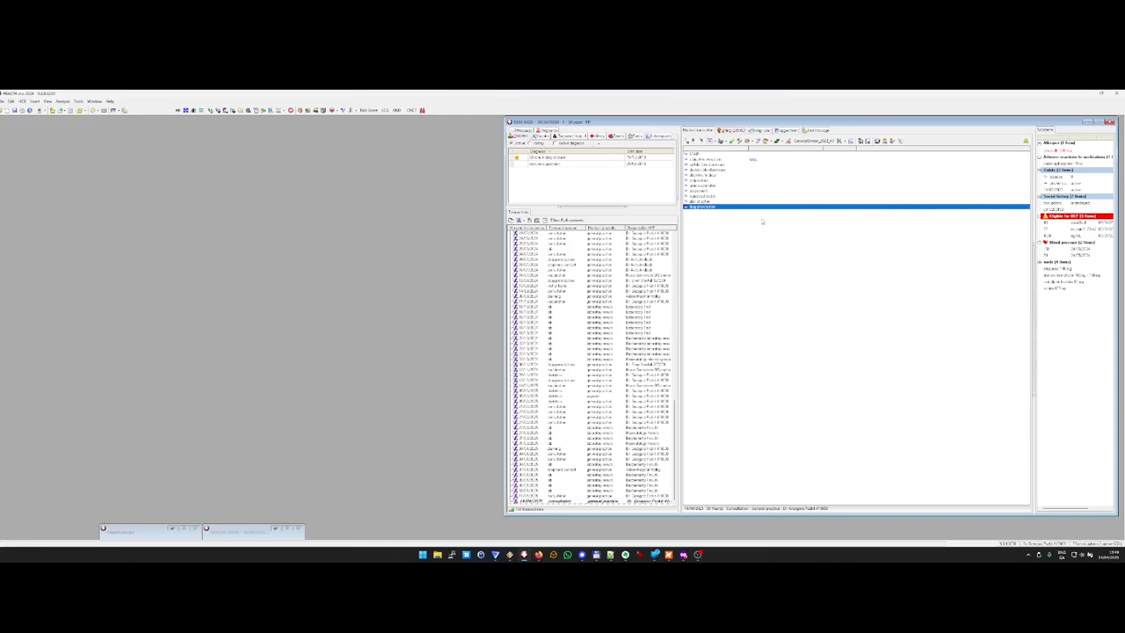
key(ctrl+t)
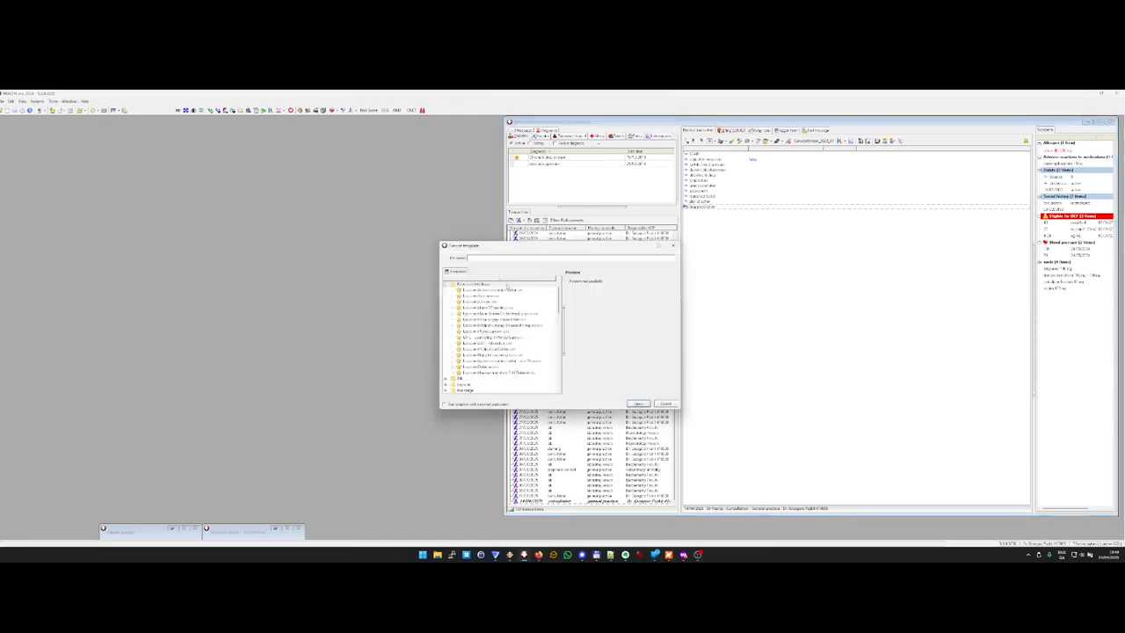
double_click(501, 291)
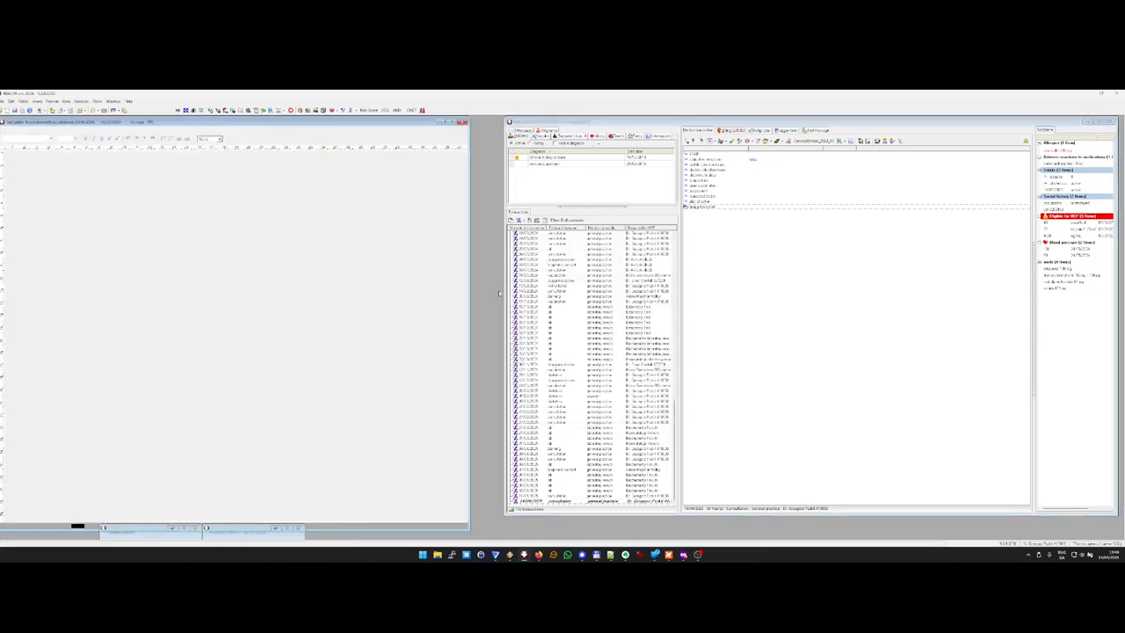
Examine the active problem dates, medical history coding and repeat medication dates in the generated letter.
scroll(294, 316, down, 3)
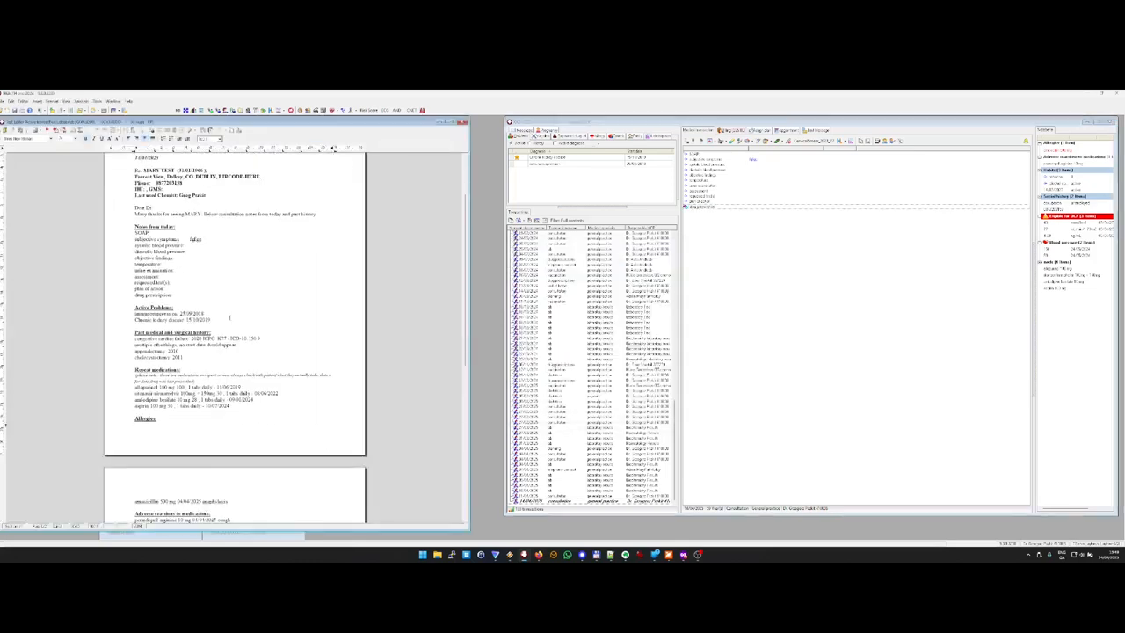
drag(180, 314, 206, 314)
scroll(203, 314, down, 1)
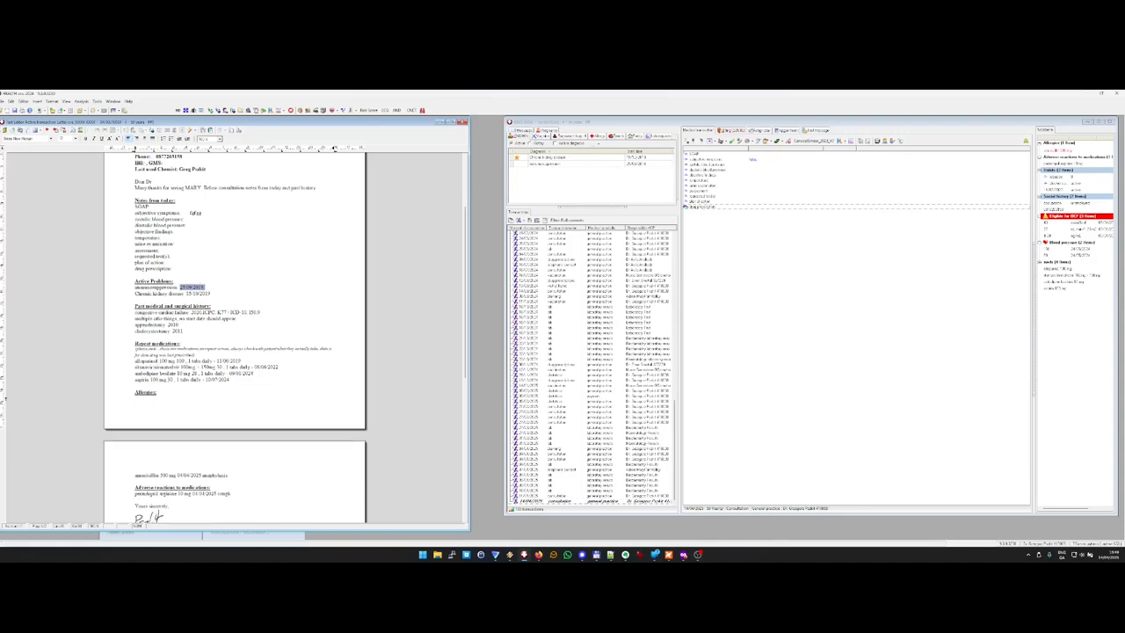
drag(216, 312, 262, 312)
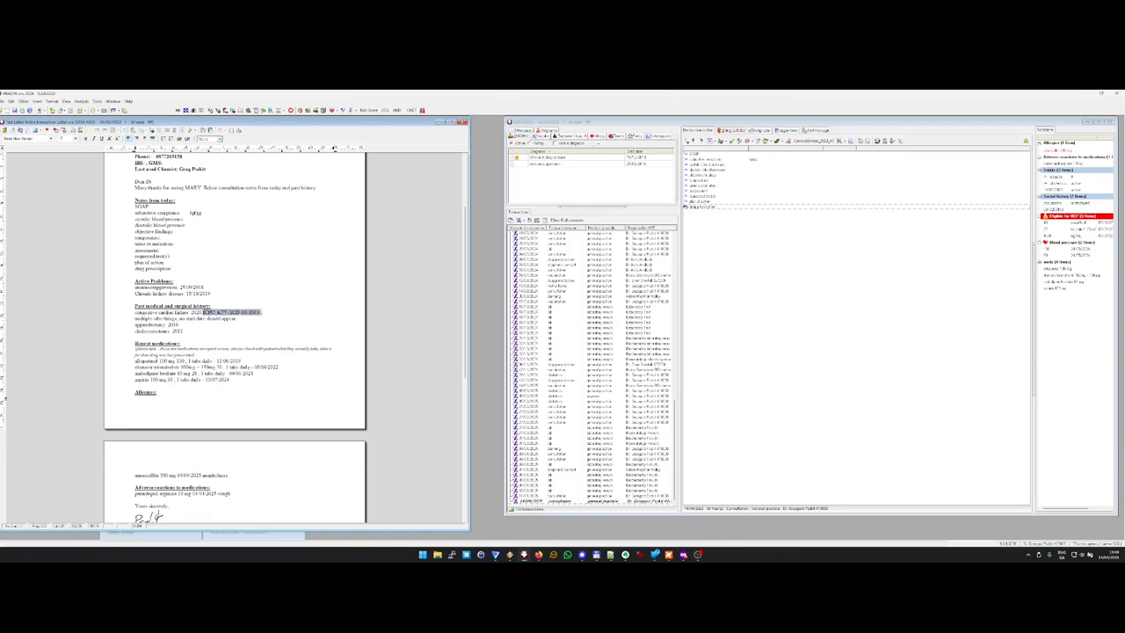
scroll(234, 334, down, 1)
scroll(234, 334, down, 1)
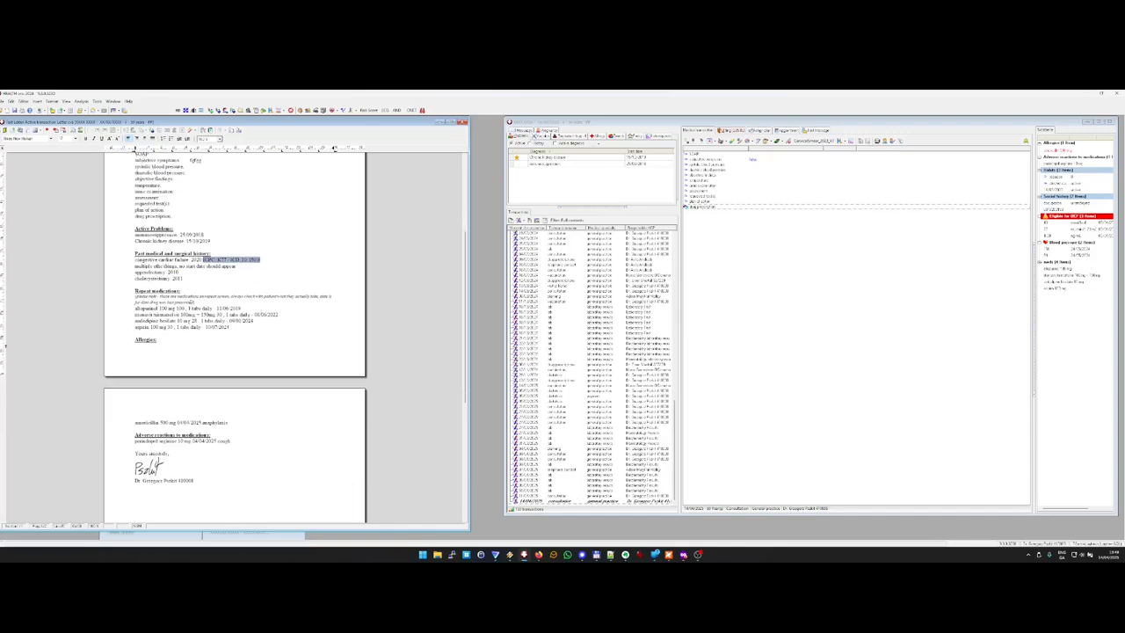
drag(217, 309, 243, 309)
scroll(242, 321, down, 3)
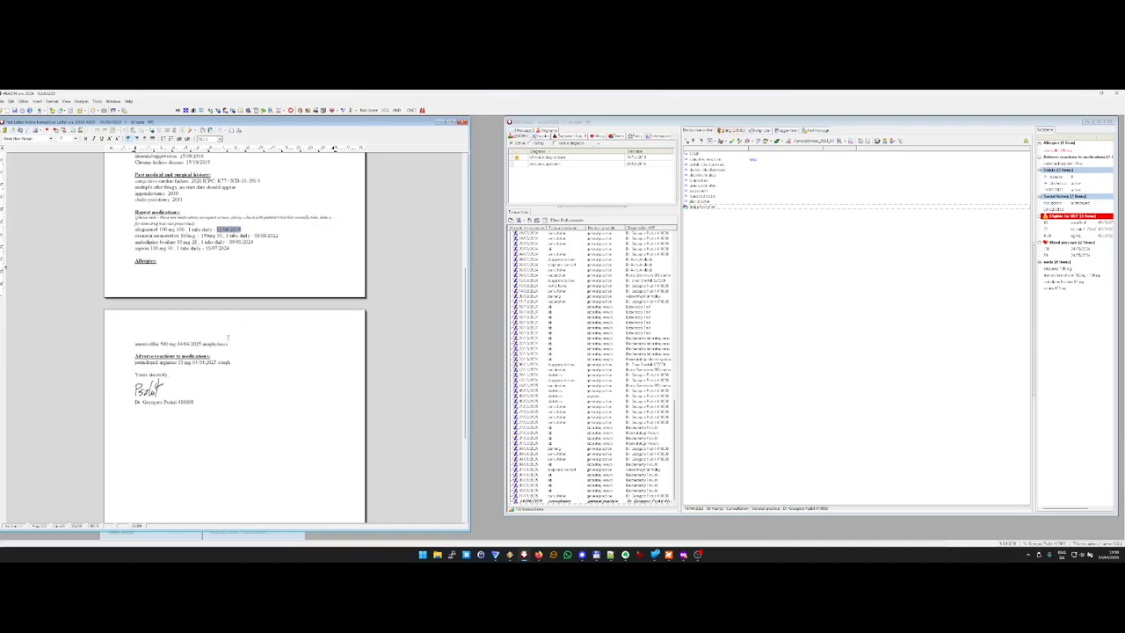
Examine the allergy and adverse reaction details, skim the whole letter again and close it without saving.
drag(231, 344, 182, 344)
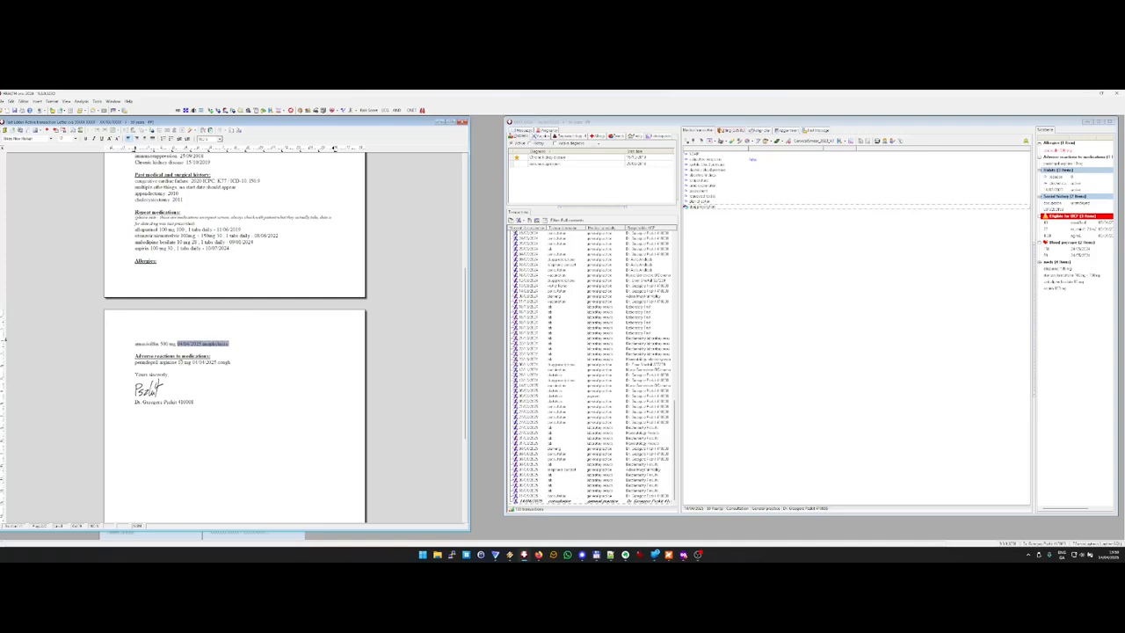
drag(193, 362, 230, 366)
click(245, 363)
scroll(331, 284, up, 5)
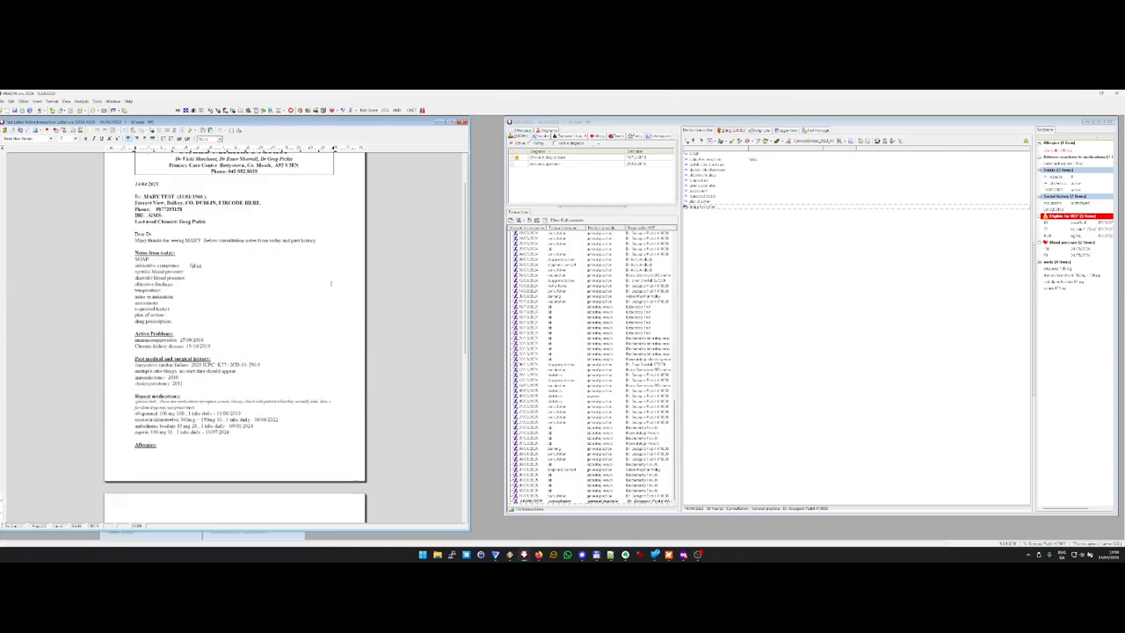
scroll(335, 284, down, 3)
scroll(335, 284, down, 3)
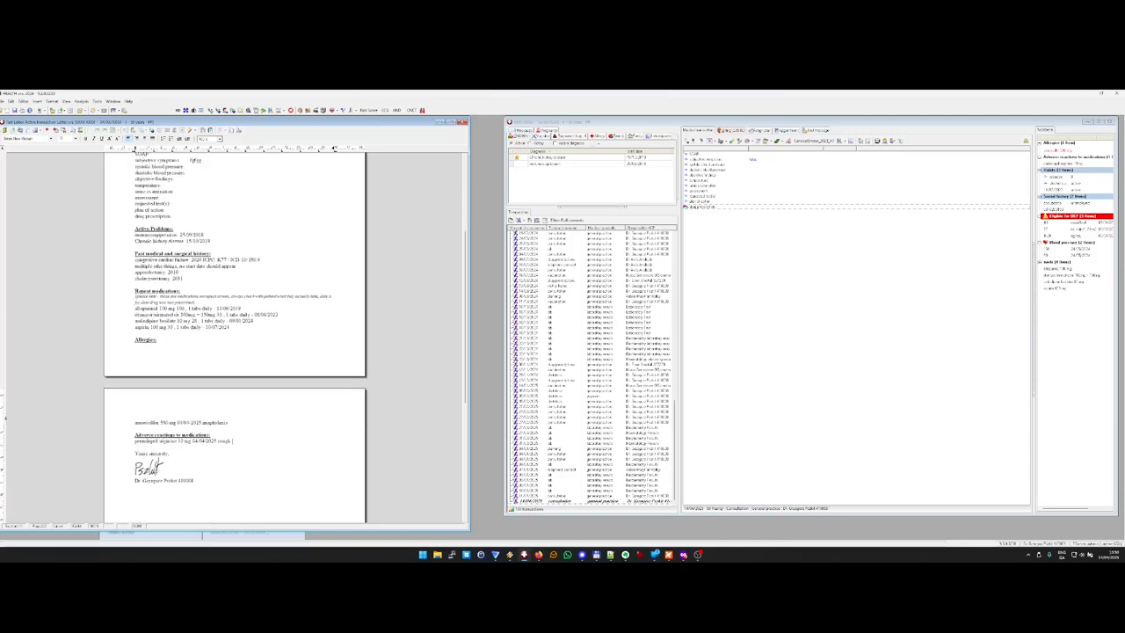
scroll(213, 356, up, 6)
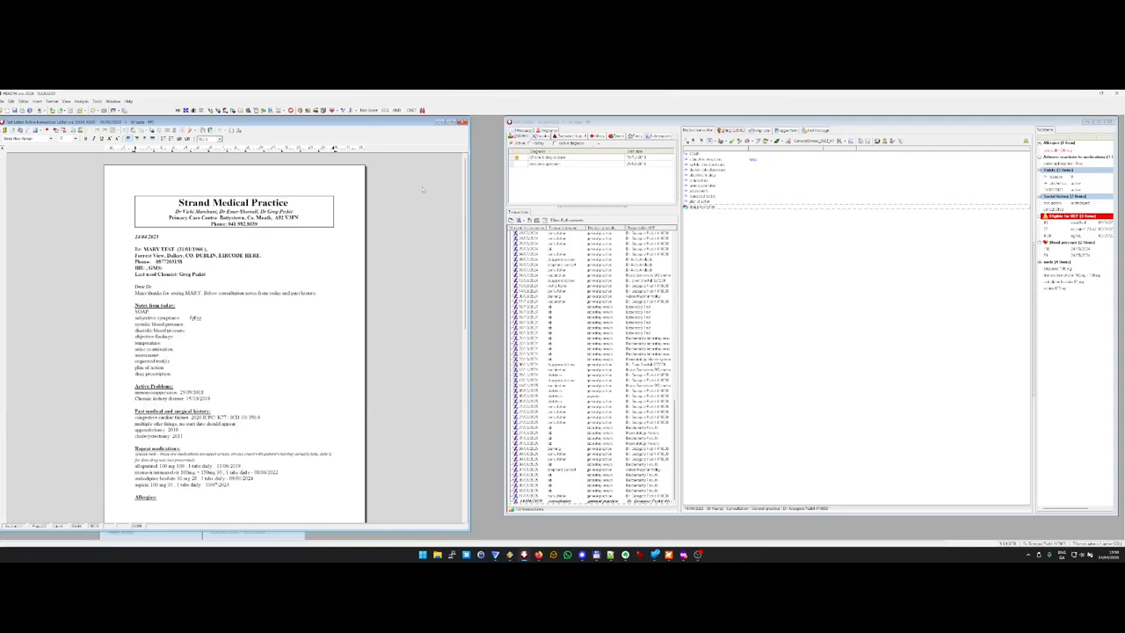
click(465, 123)
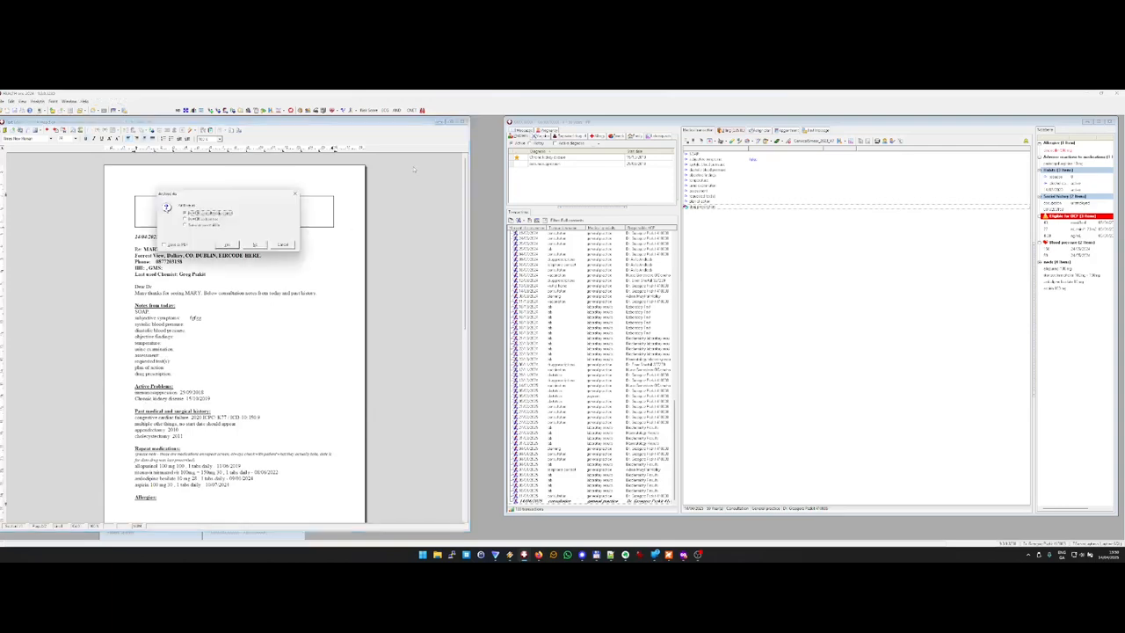
click(255, 244)
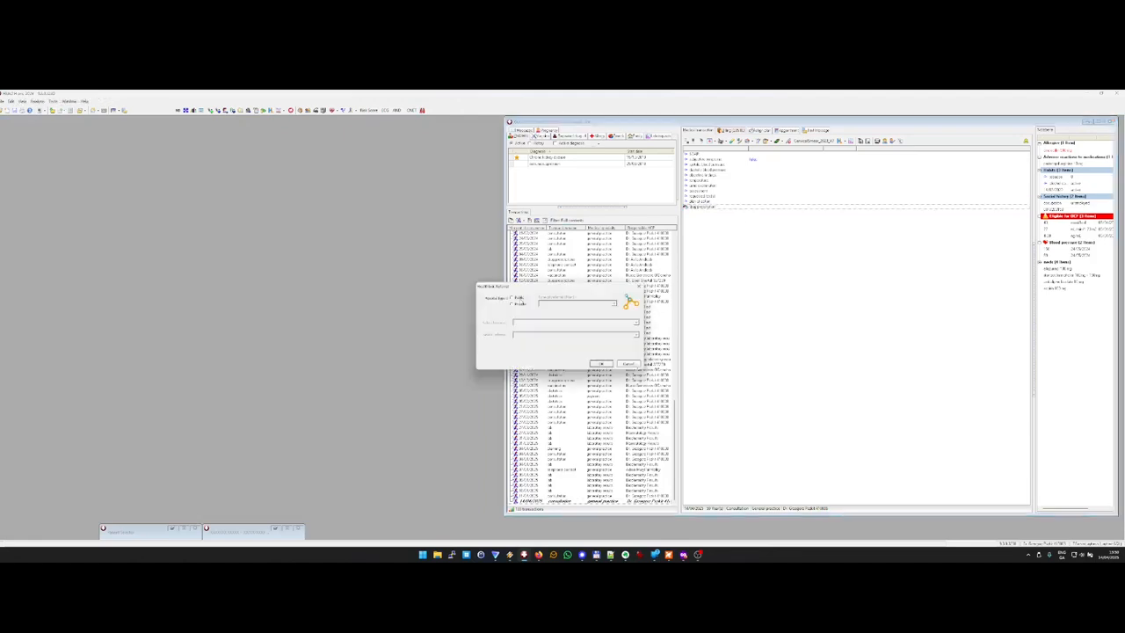
Open a Healthlink National Standard Referral Form for Covid-19 Testing for the patient.
key(Down)
key(Tab)
key(Down)
key(Return)
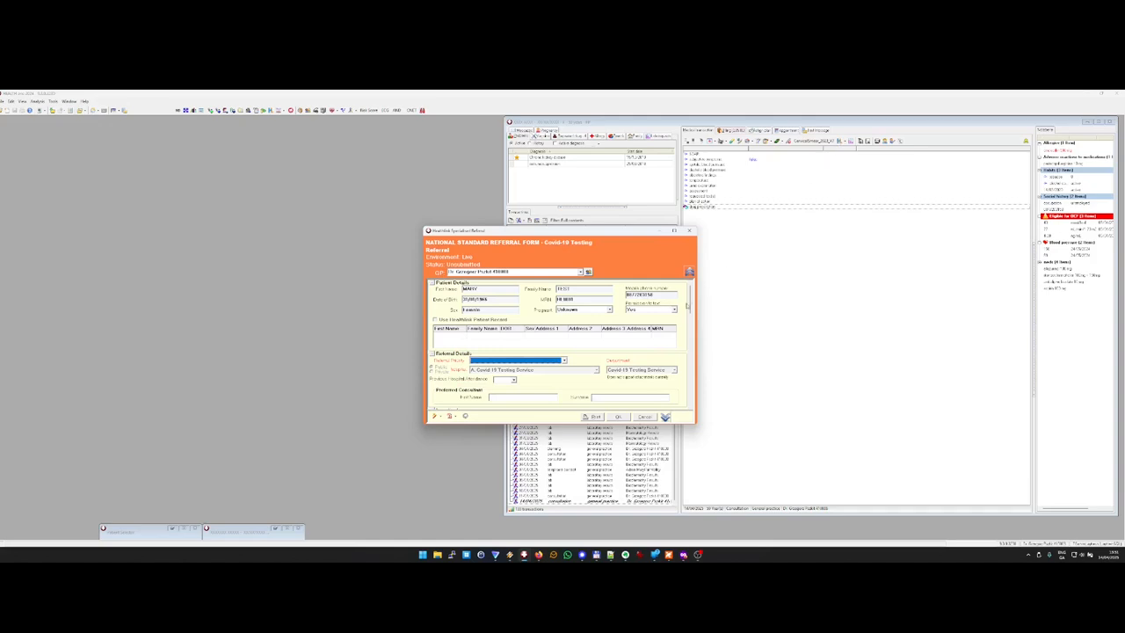
Review the past illnesses, surgical procedures and adverse medication events filled into the referral form.
drag(691, 306, 700, 361)
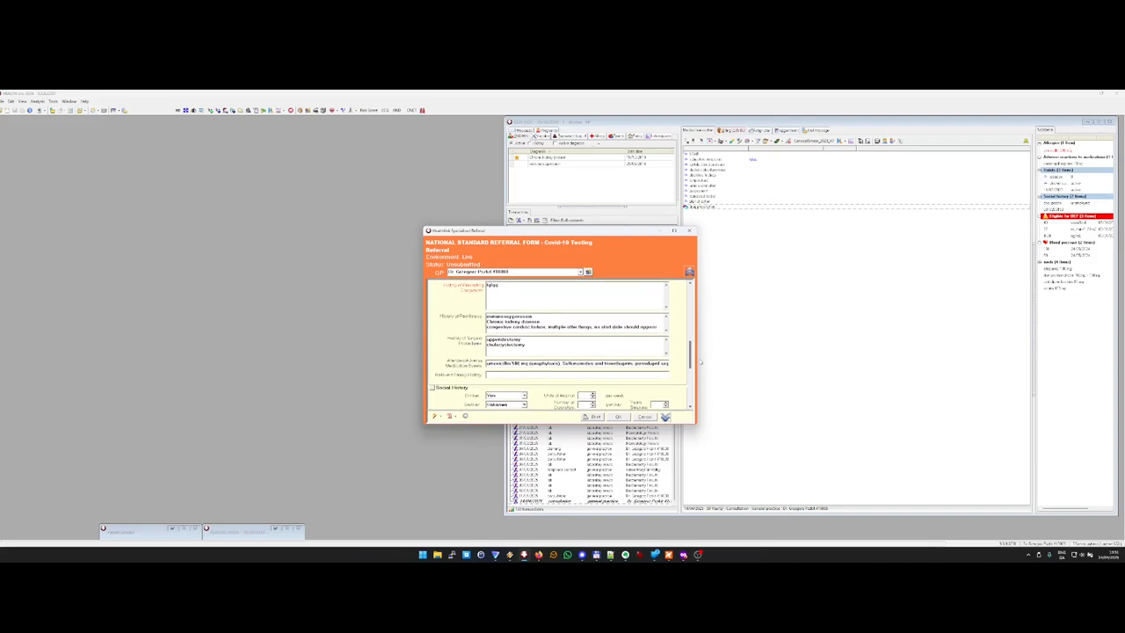
drag(632, 326, 658, 327)
drag(527, 363, 671, 364)
click(654, 363)
click(573, 316)
drag(690, 352, 693, 384)
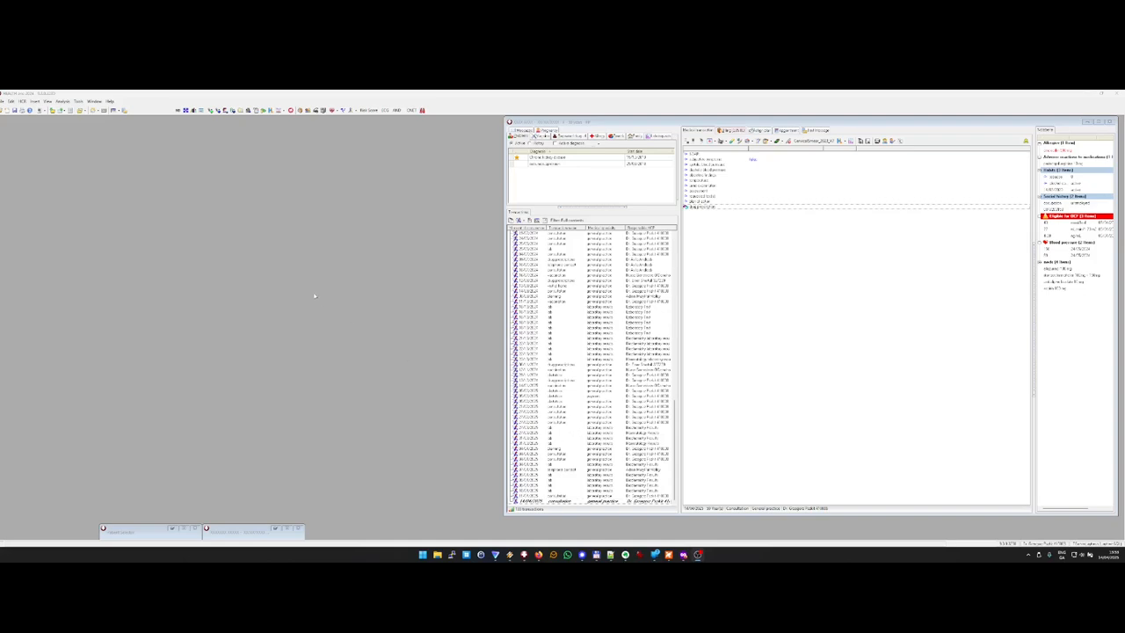
Select the recent biochemistry results in the patient's transactions list, then view the latest laboratory report alone.
click(553, 480)
shift+click(553, 491)
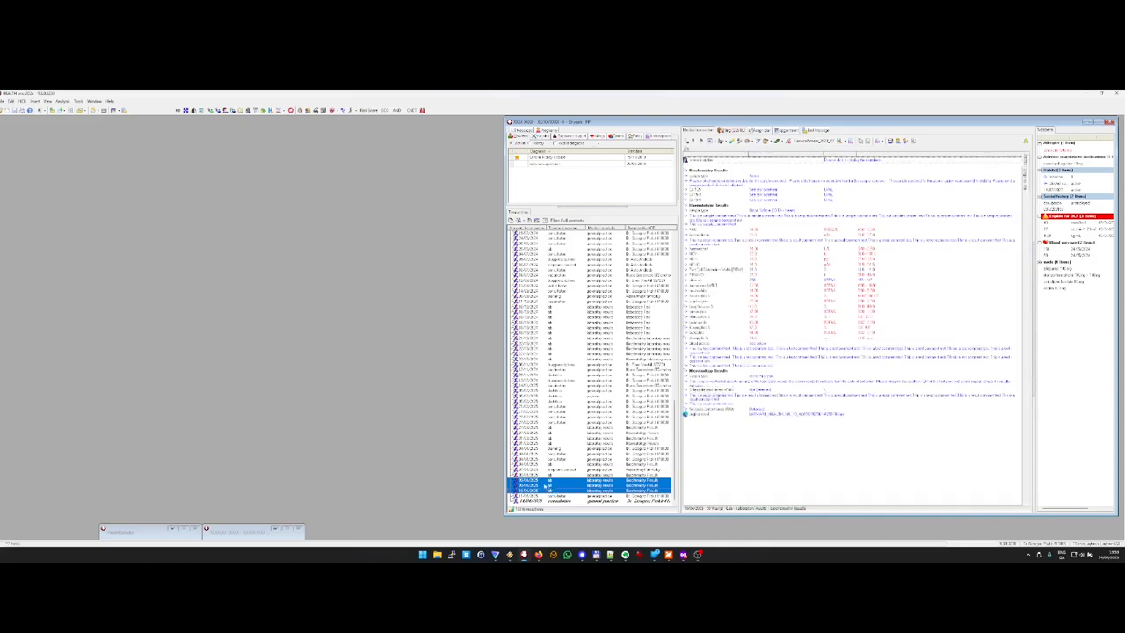
click(547, 490)
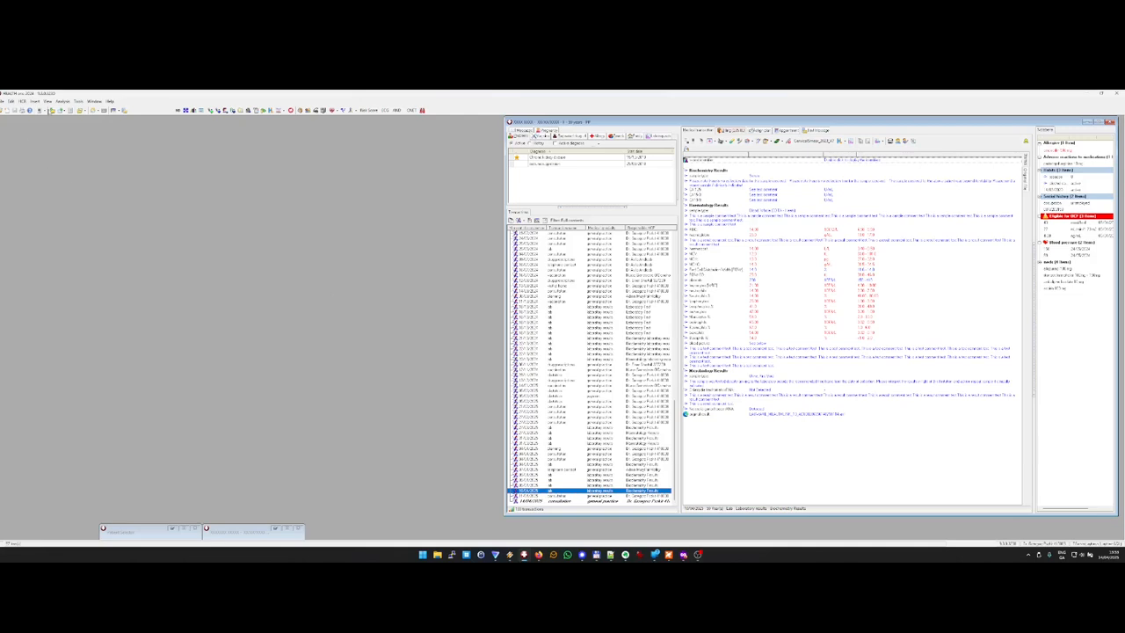
In the program's Internet options, set the email PDF encryption to password-protected by date of birth and save the options.
click(77, 101)
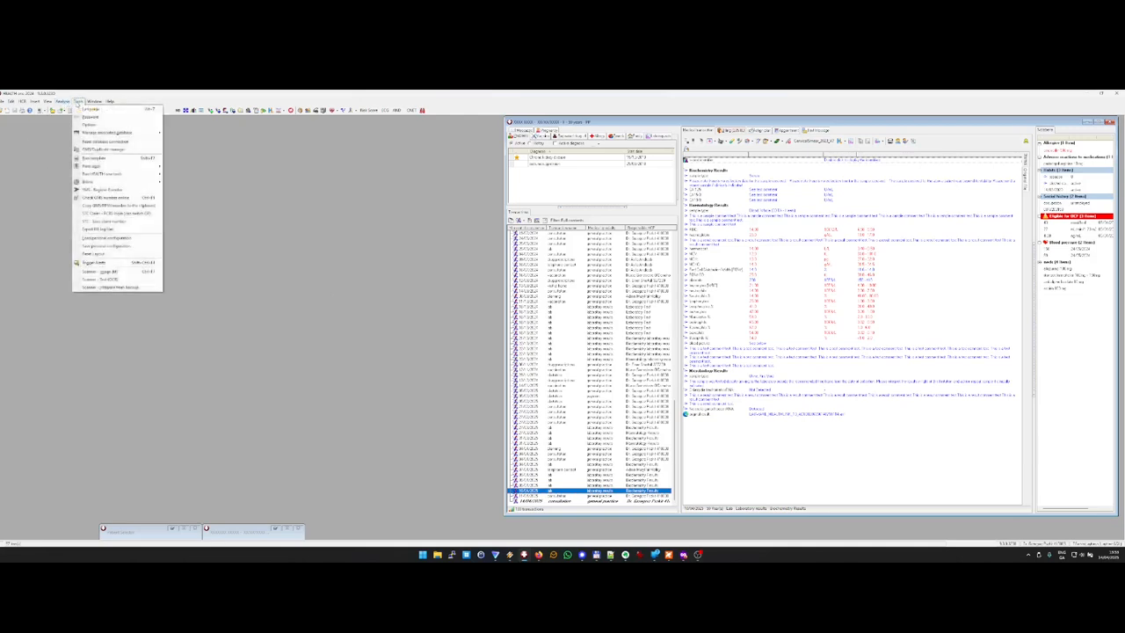
click(83, 126)
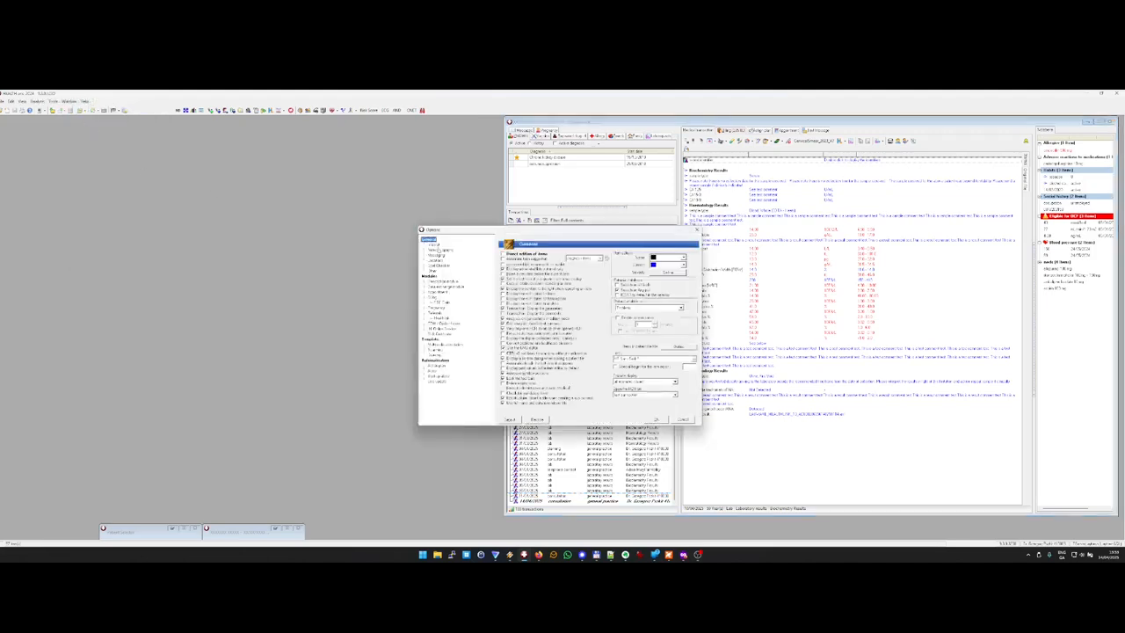
click(434, 244)
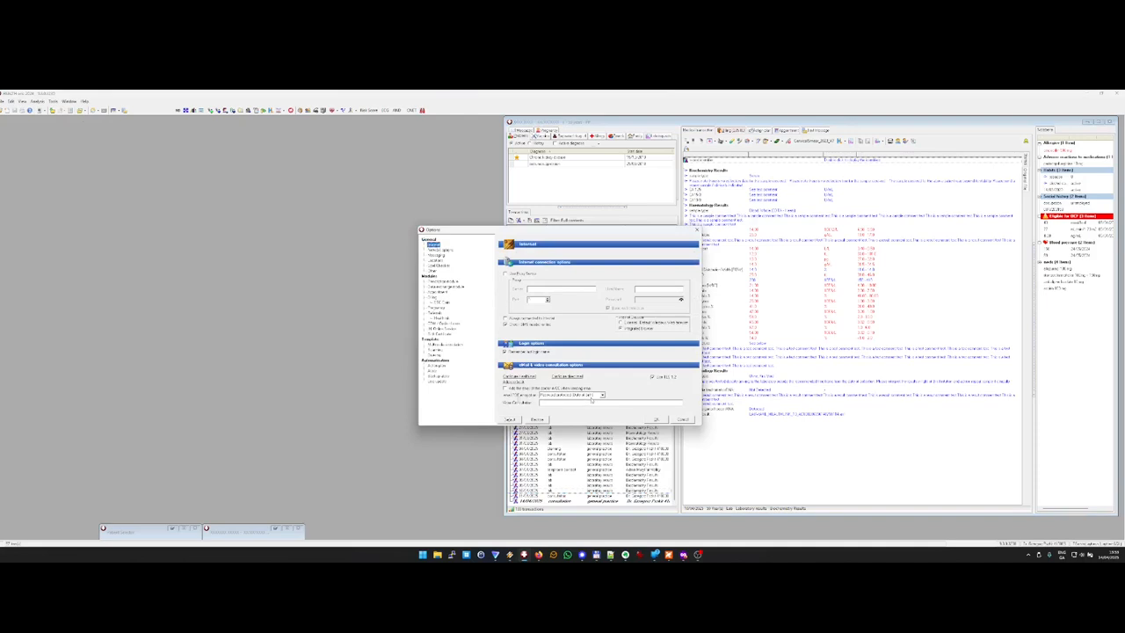
click(603, 395)
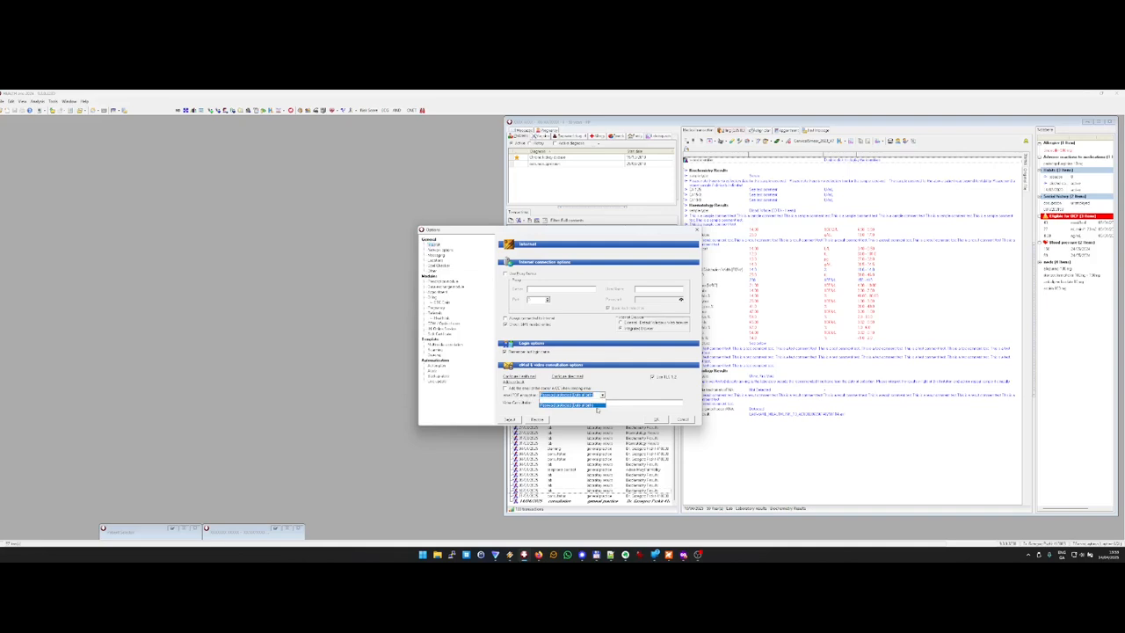
click(594, 405)
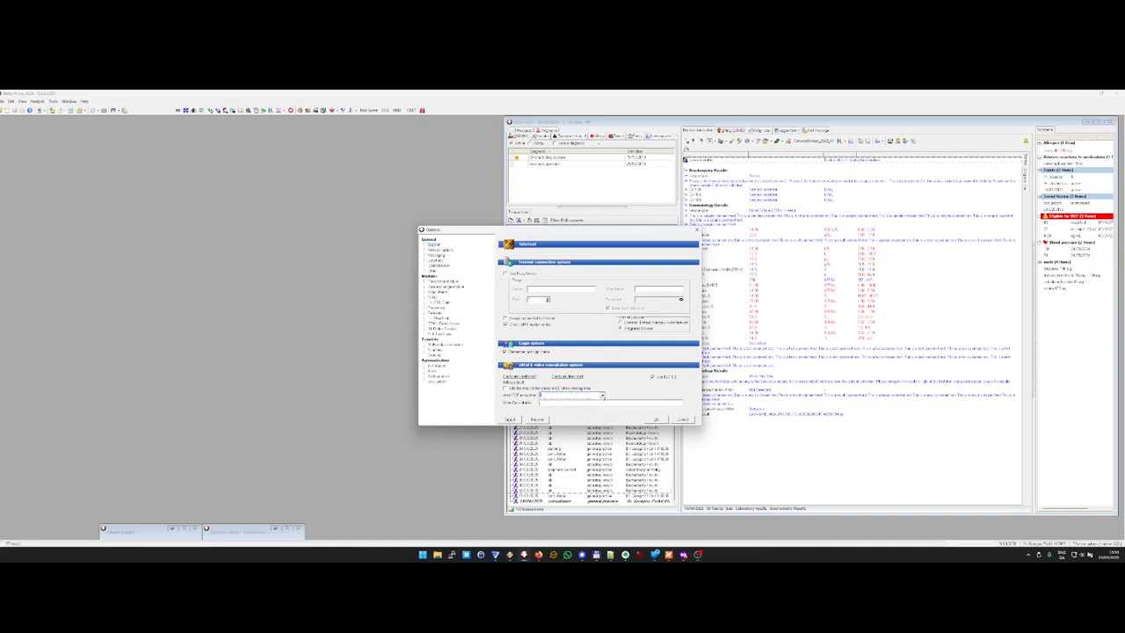
click(602, 394)
click(599, 405)
click(656, 421)
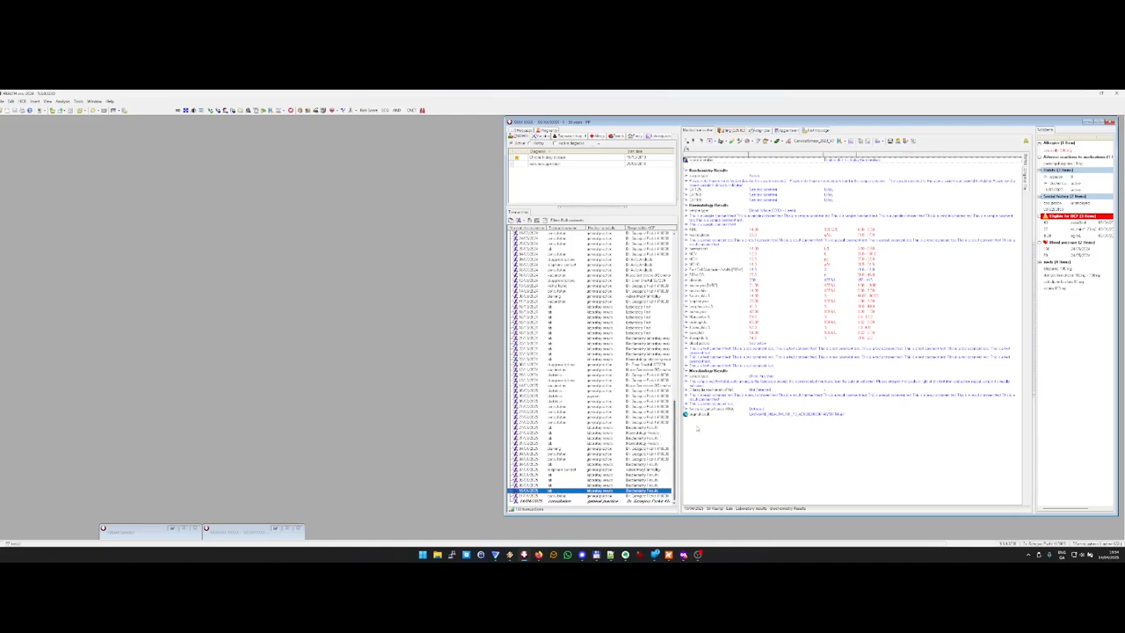
Start a direct email export with the recent laboratory results selected, check the PDF protection options and cancel the export.
drag(628, 475, 628, 493)
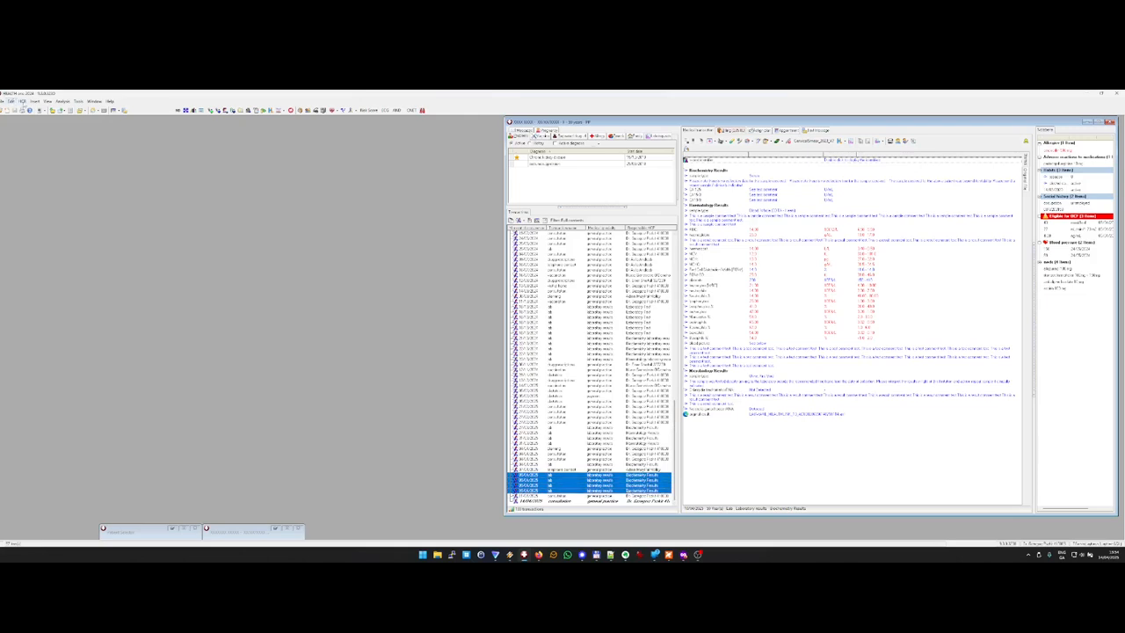
click(62, 110)
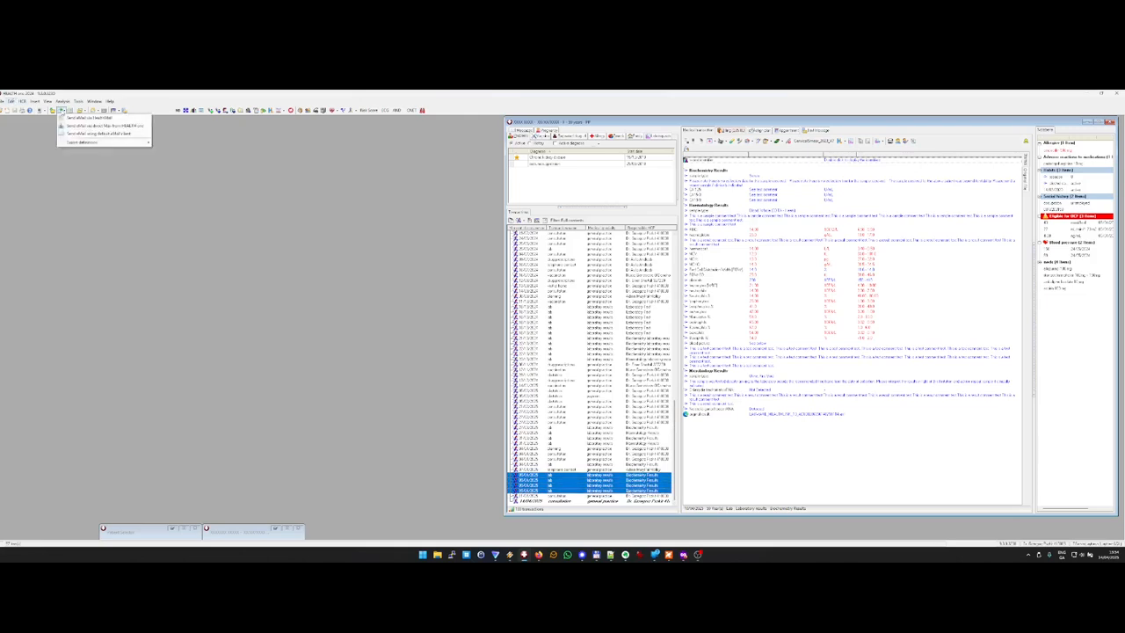
click(132, 126)
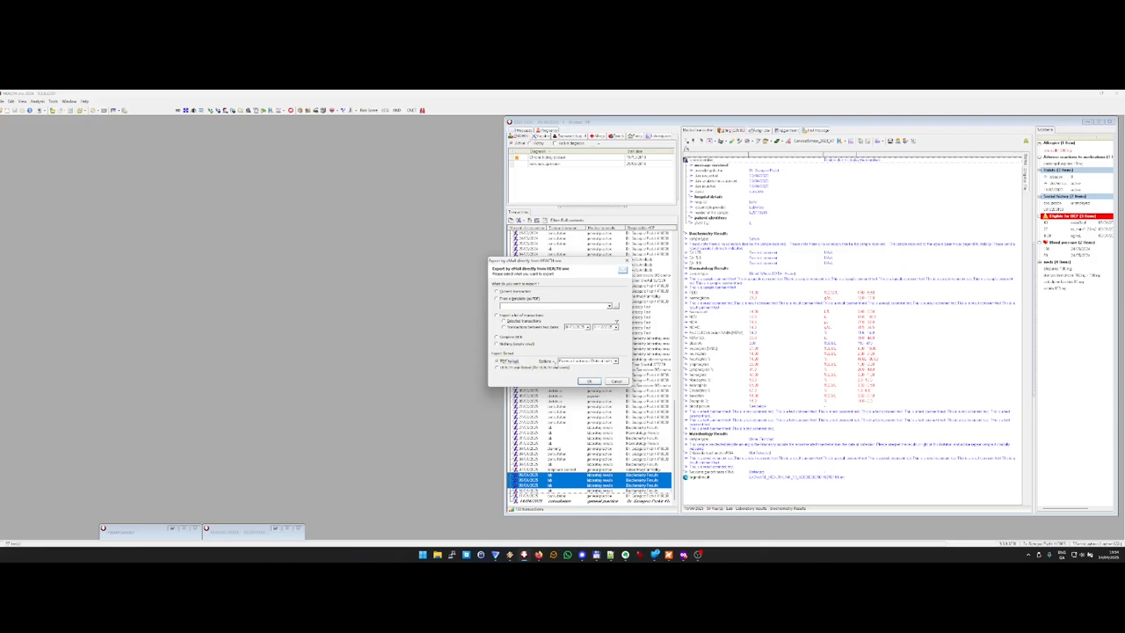
click(616, 362)
key(Escape)
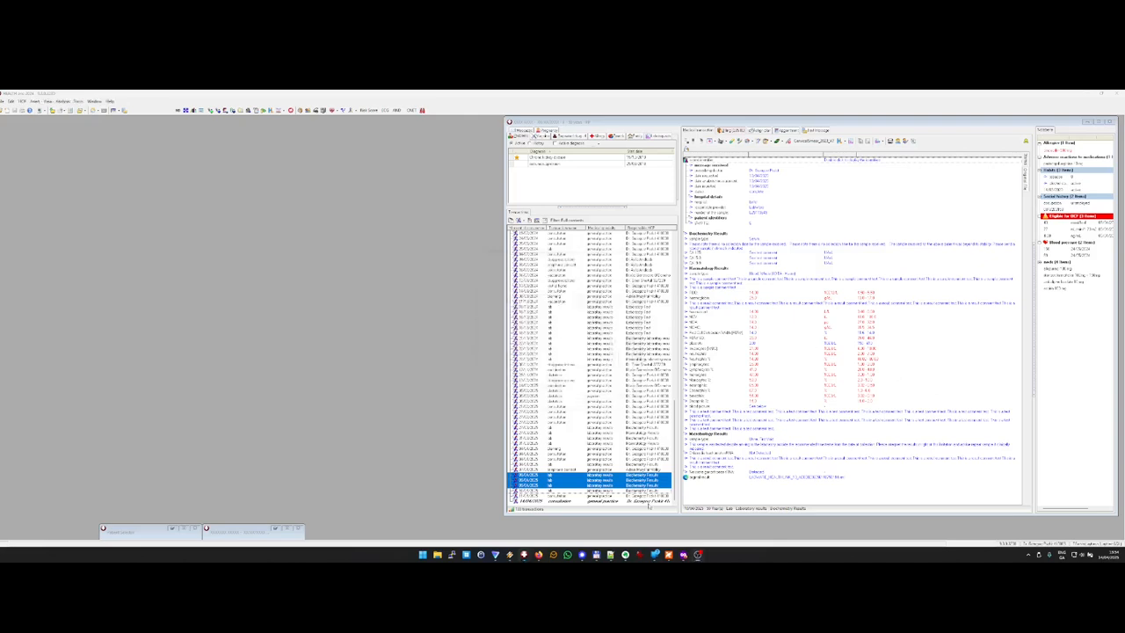
Return to the current consultation and open an Alliance Medical referral for the patient.
click(649, 502)
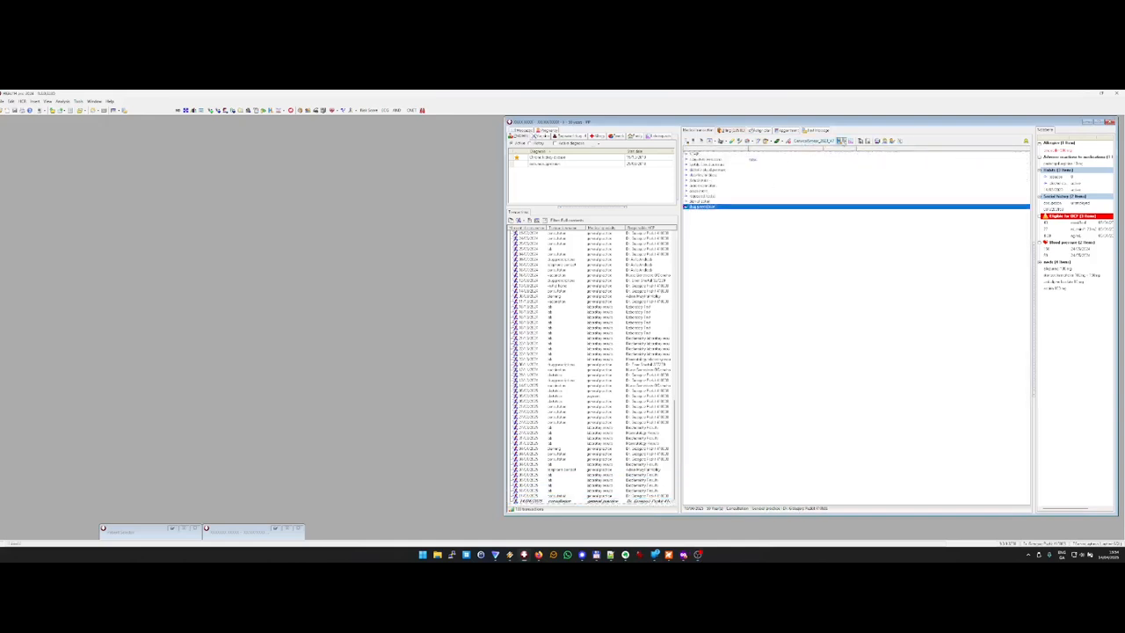
click(842, 141)
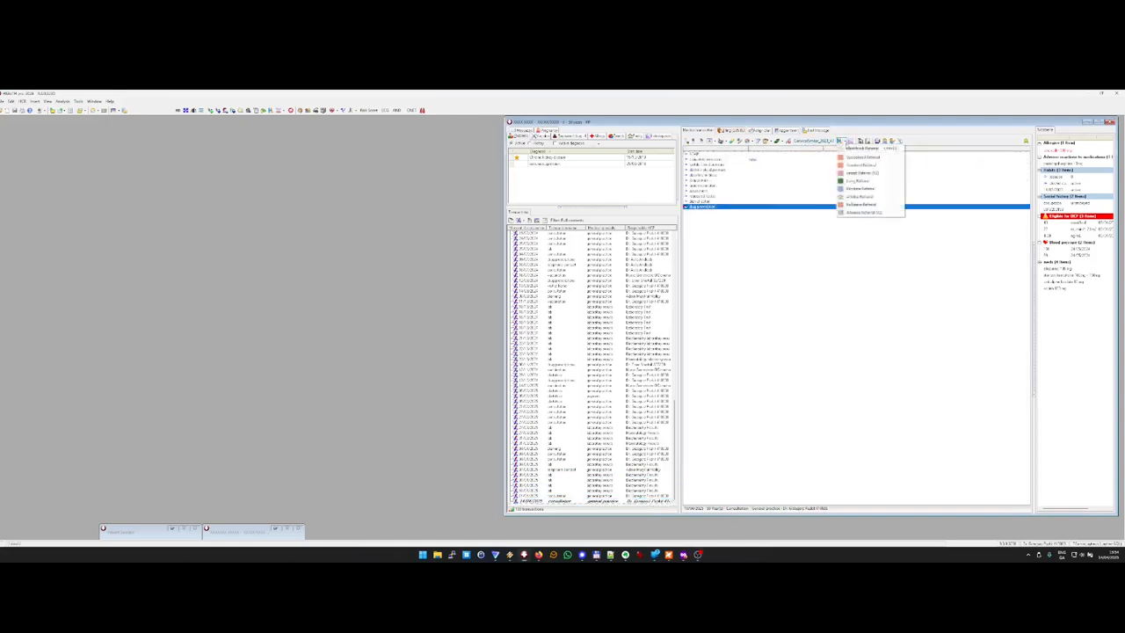
click(886, 213)
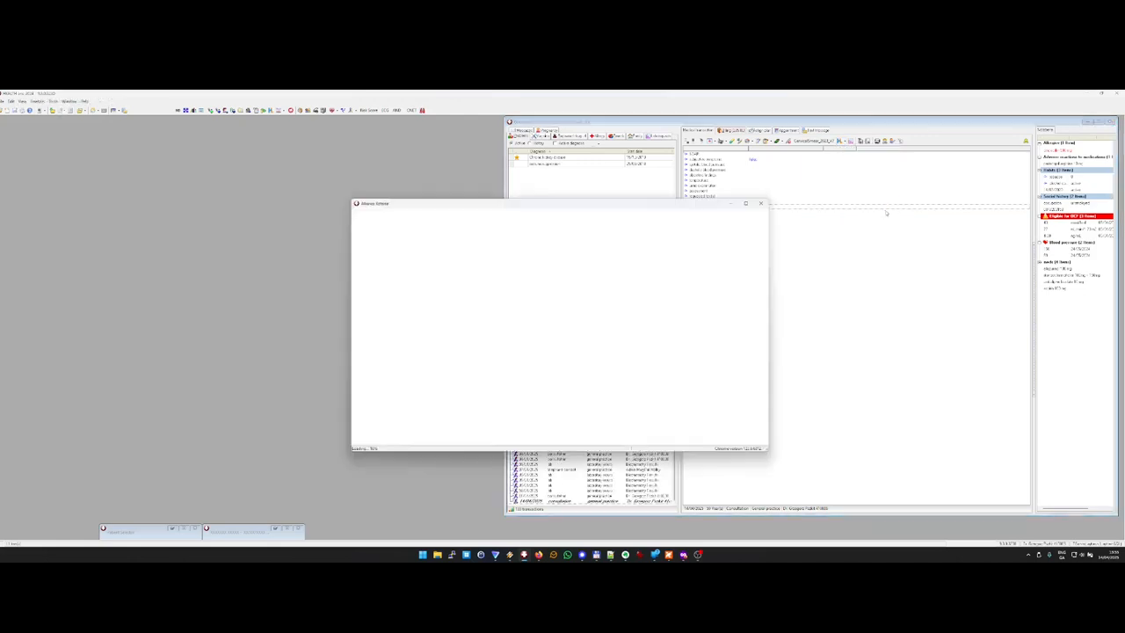
Review the pre-filled patient details in the Alliance referral and continue to the examination details.
scroll(502, 317, down, 1)
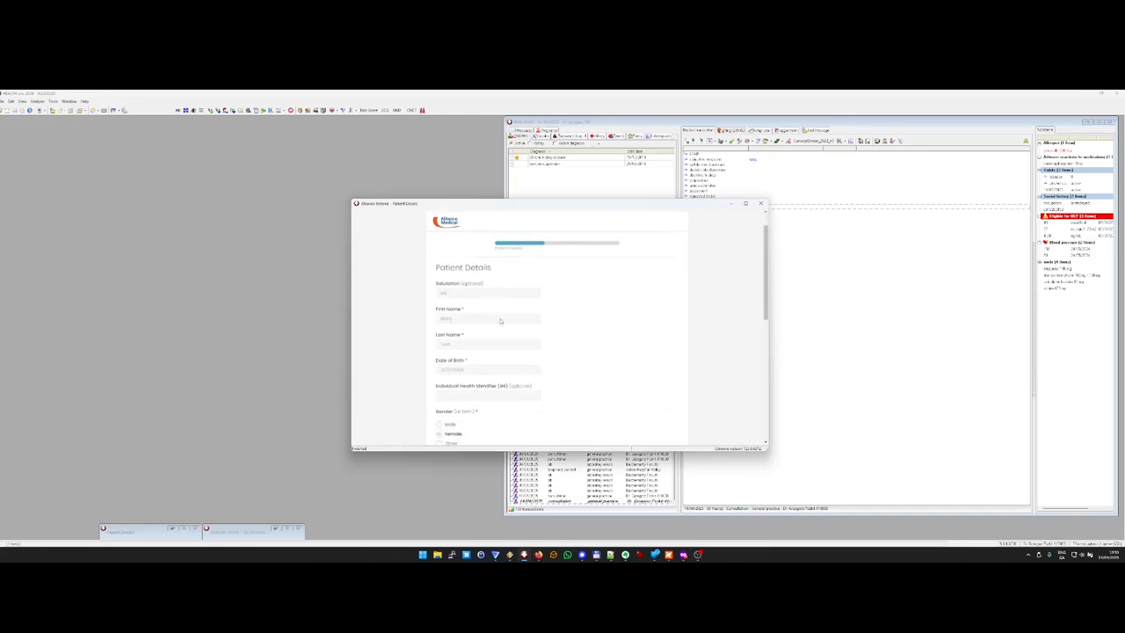
scroll(455, 296, down, 1)
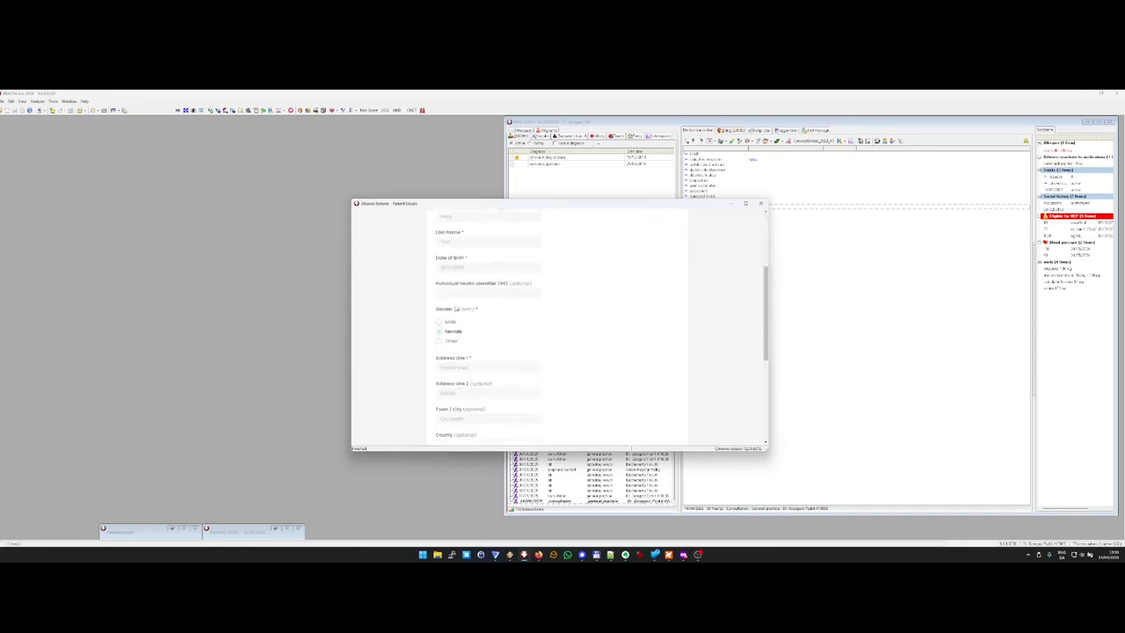
scroll(454, 277, down, 3)
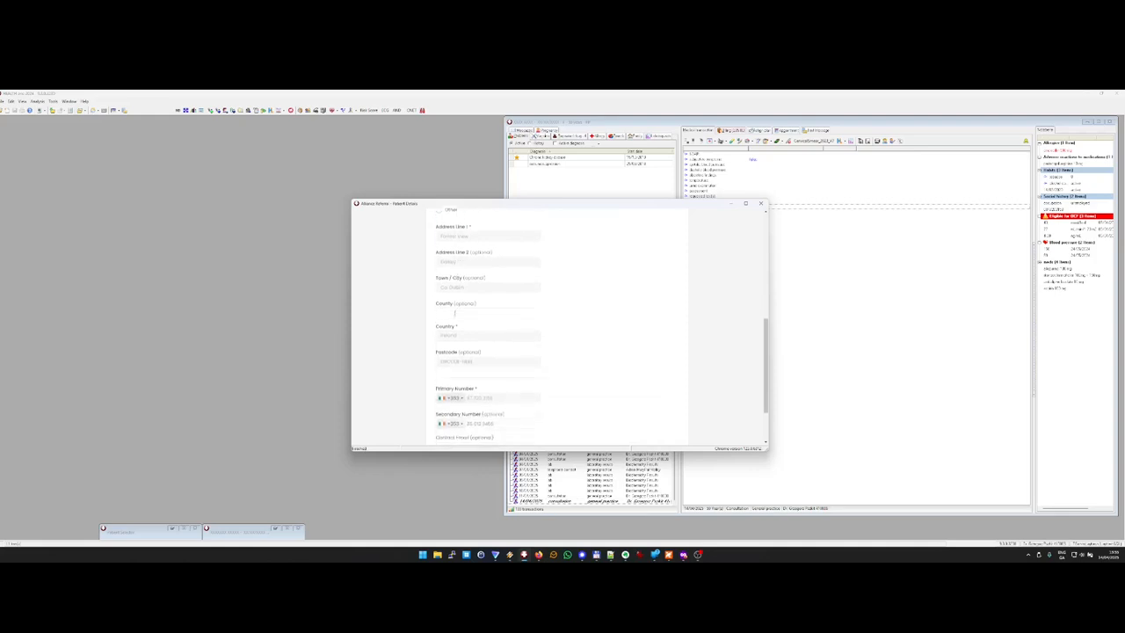
scroll(464, 356, down, 1)
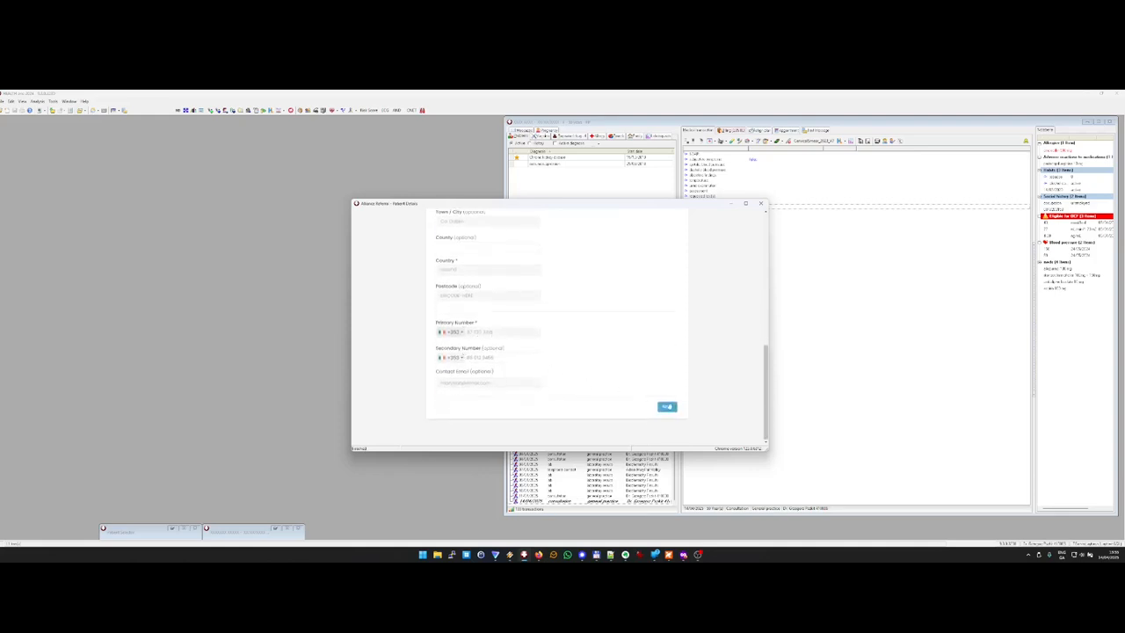
click(670, 408)
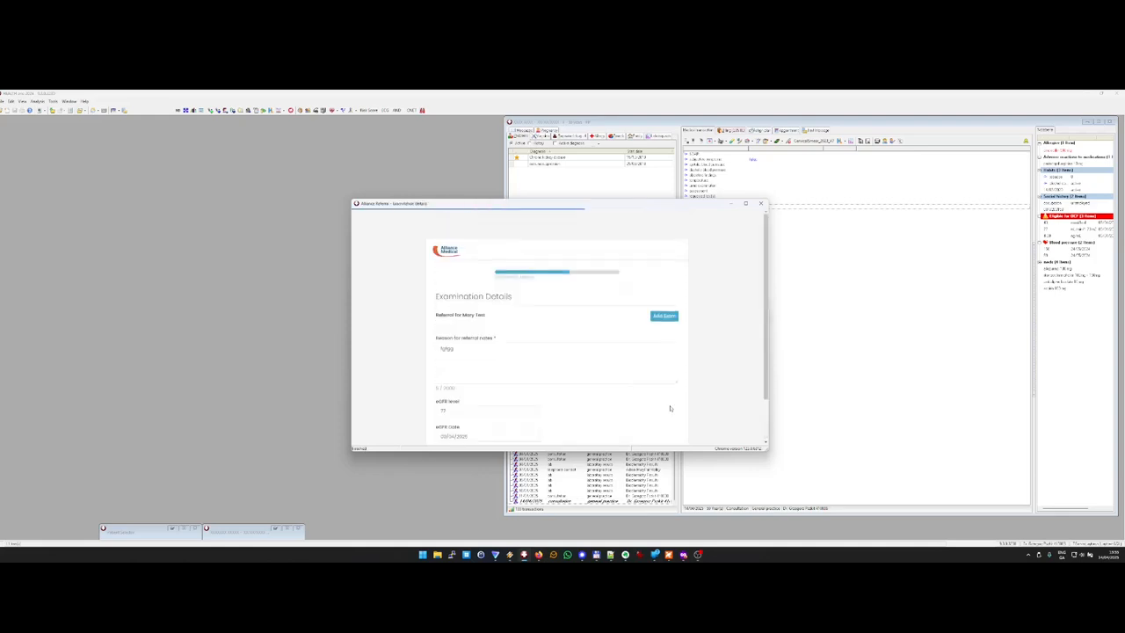
Start adding an exam to the referral with modality CT at the Cherrywood Medical Centre clinic.
click(530, 269)
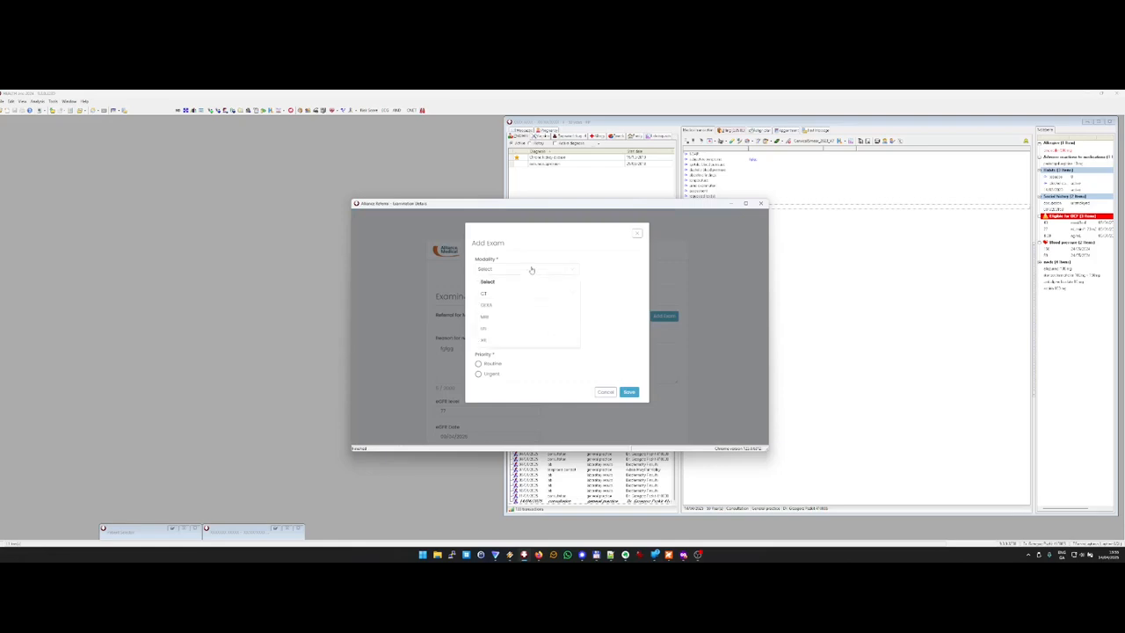
click(518, 296)
click(519, 294)
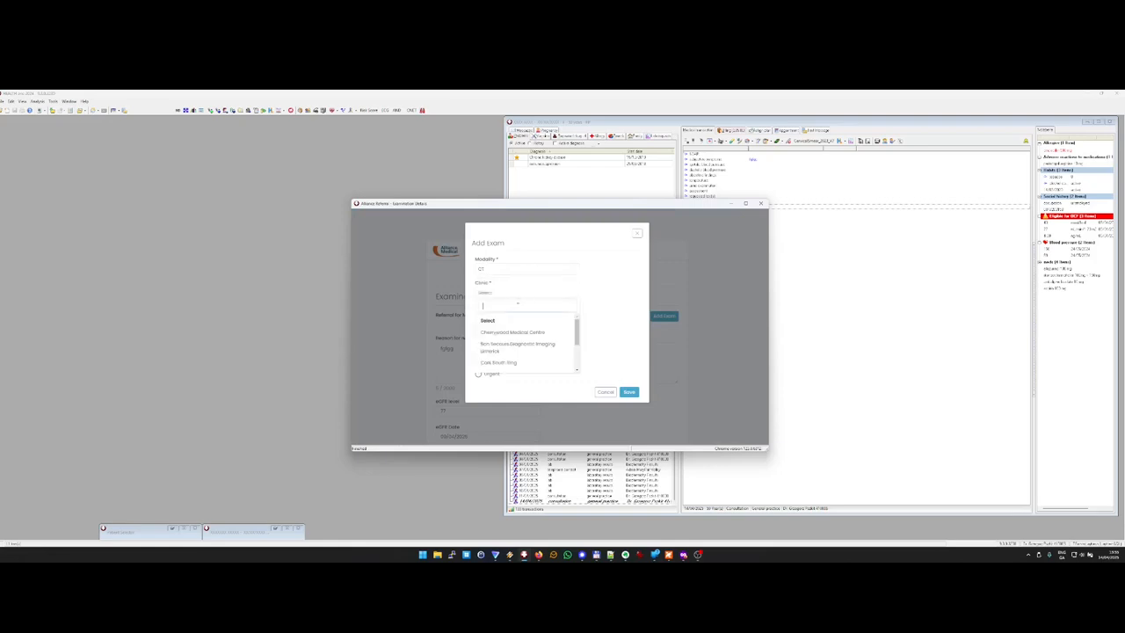
click(518, 333)
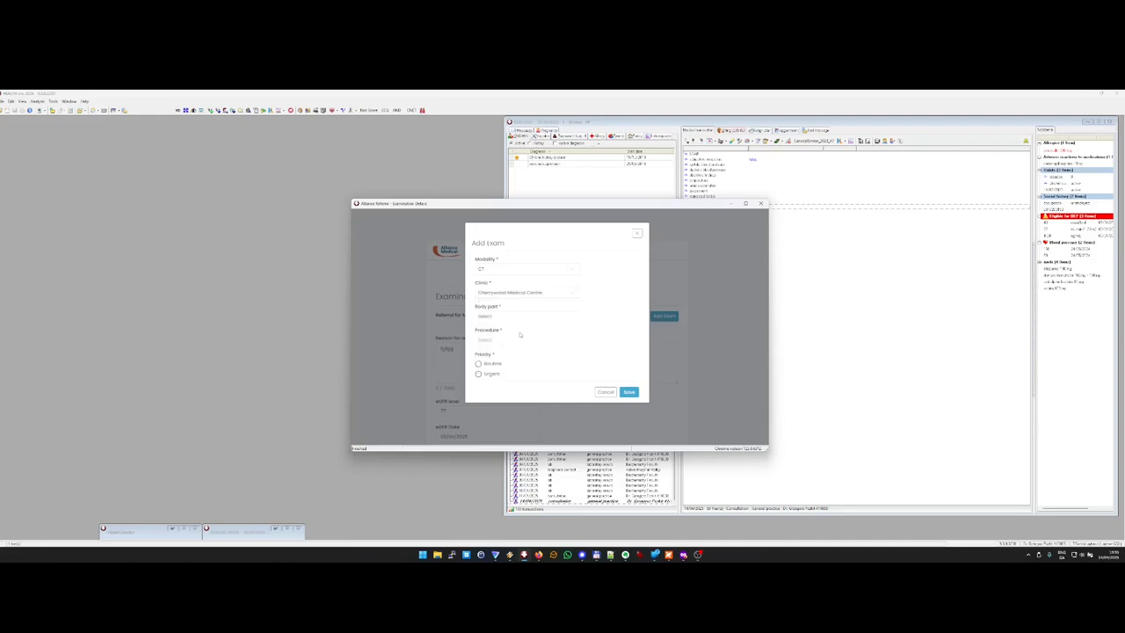
Set the exam's body part to Abdomen, procedure to CT abdomen and pelvis with contrast and priority to Routine, then save it.
click(516, 318)
click(508, 342)
click(506, 341)
click(505, 362)
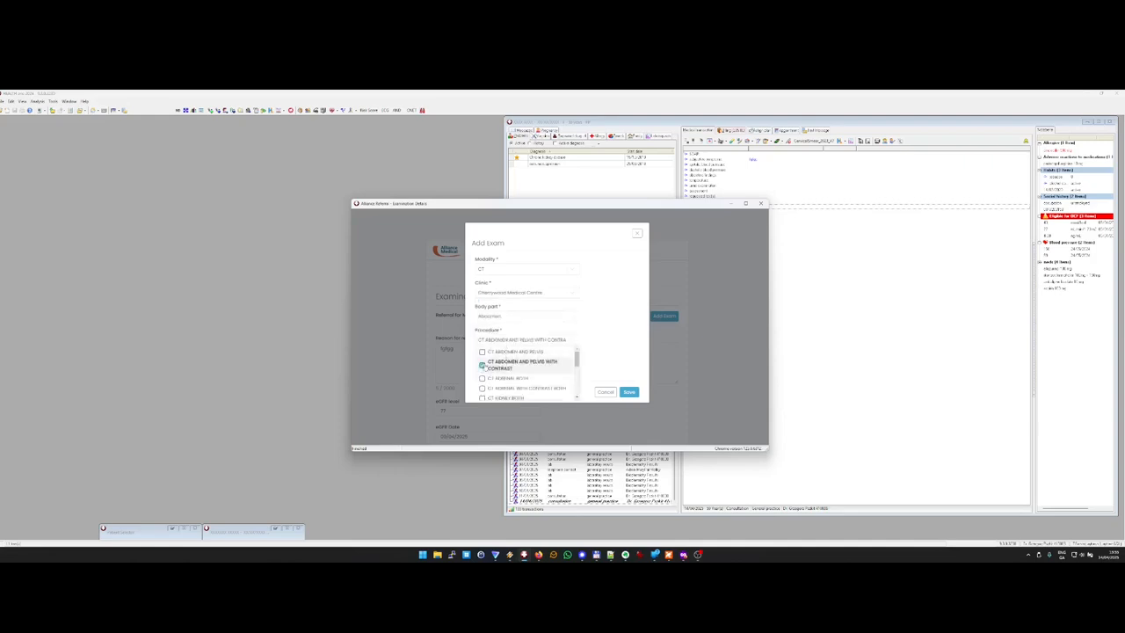
click(603, 375)
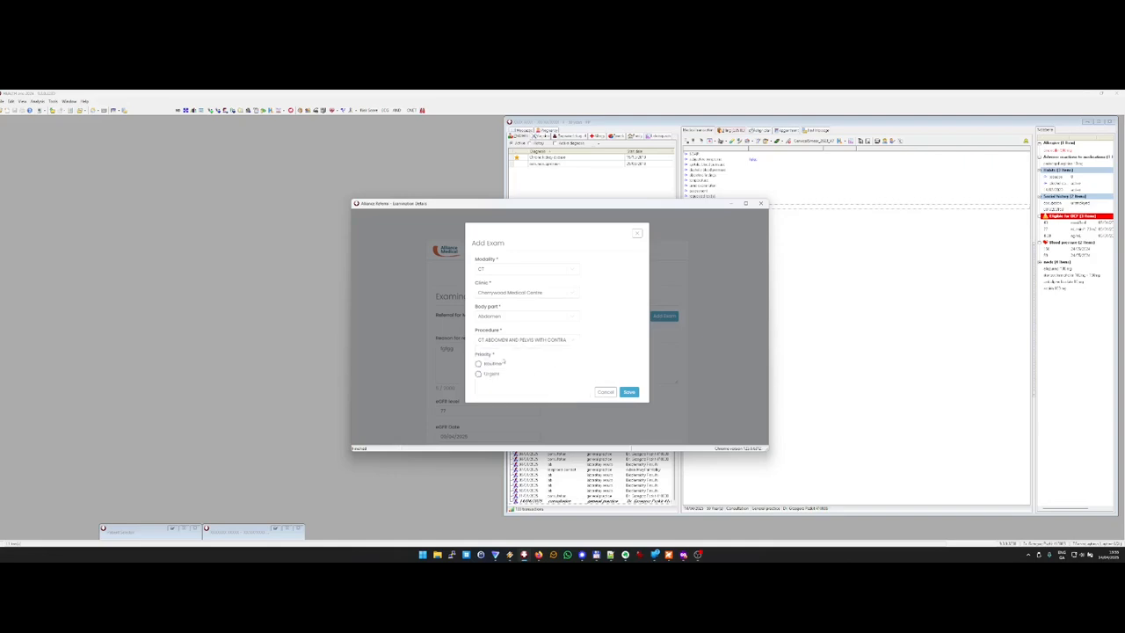
click(494, 363)
click(632, 392)
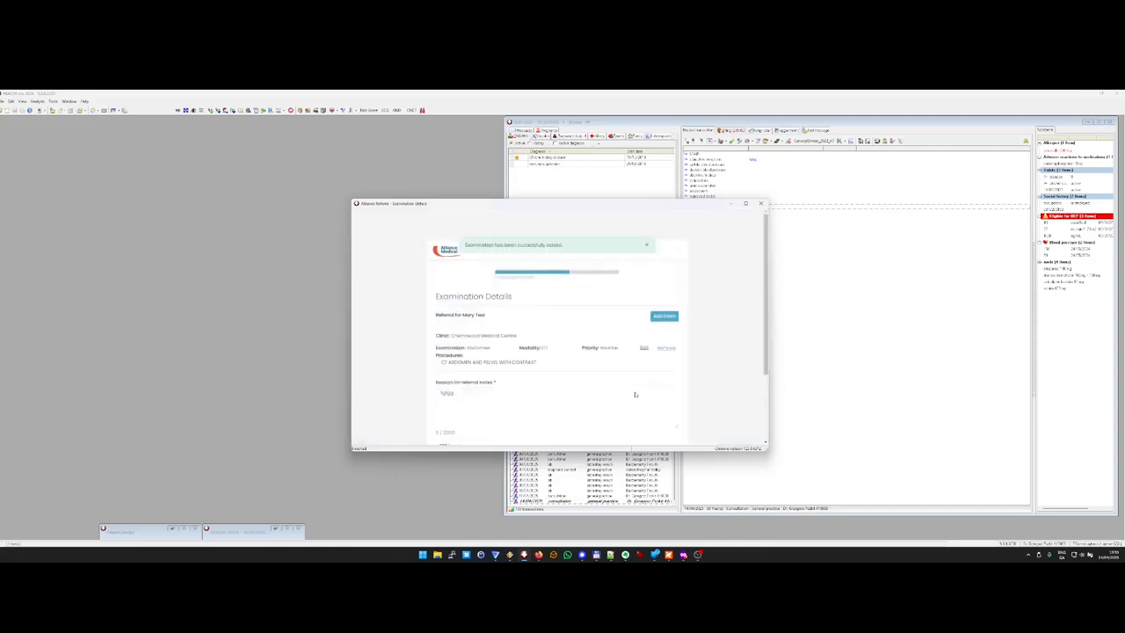
Check the eGFR level and eGFR date filled into the referral, then close the form without submitting it.
scroll(635, 393, down, 2)
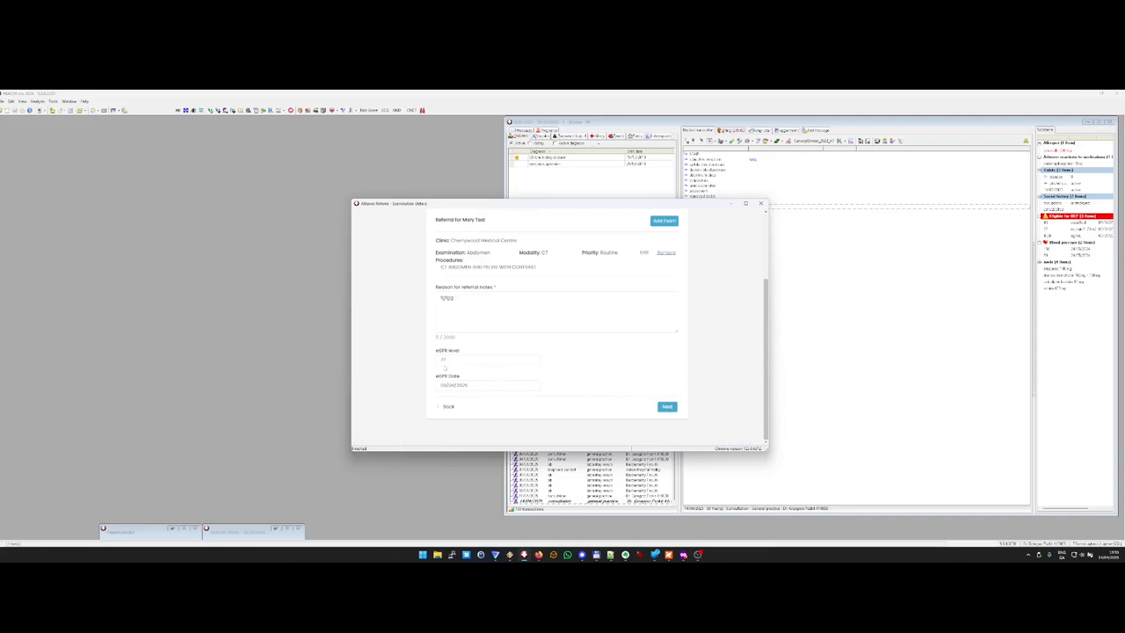
drag(447, 363, 431, 362)
click(464, 384)
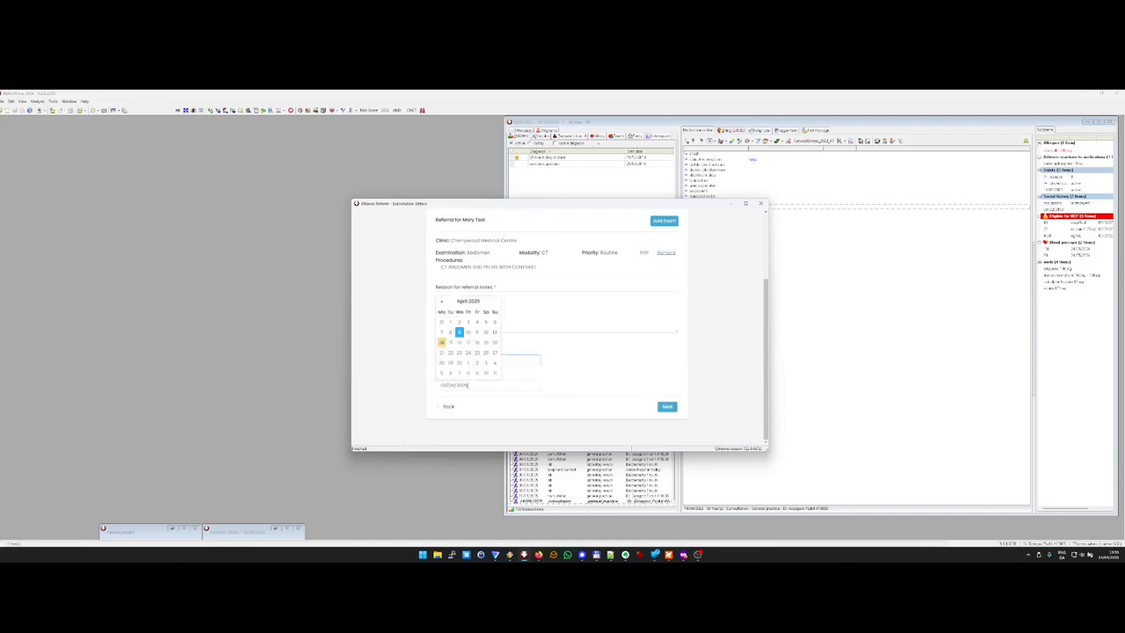
click(550, 376)
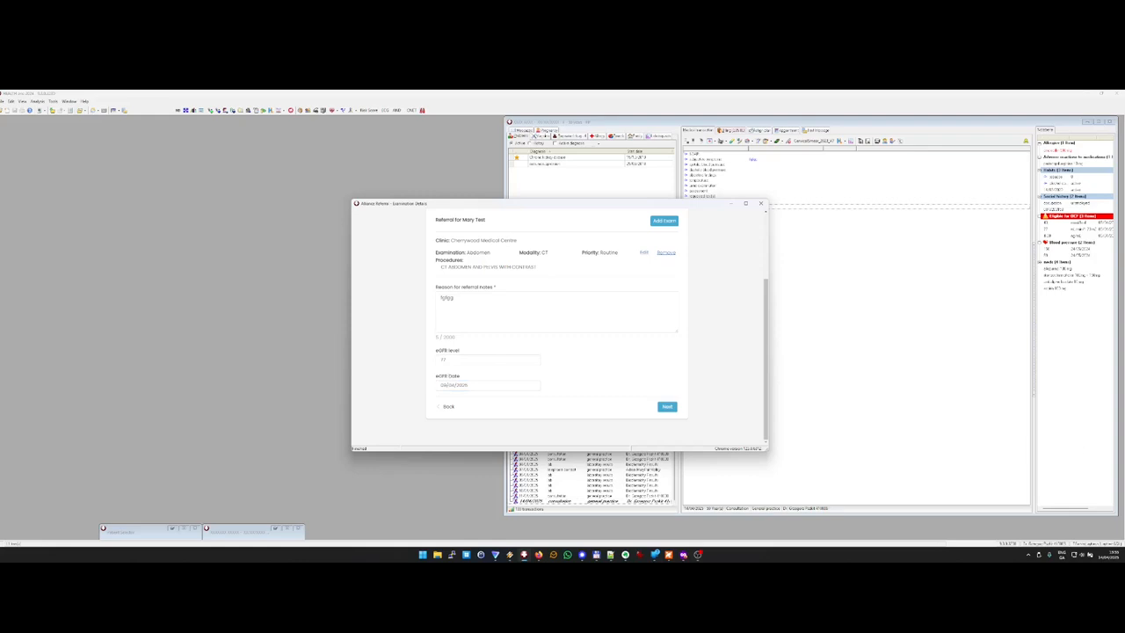
click(761, 203)
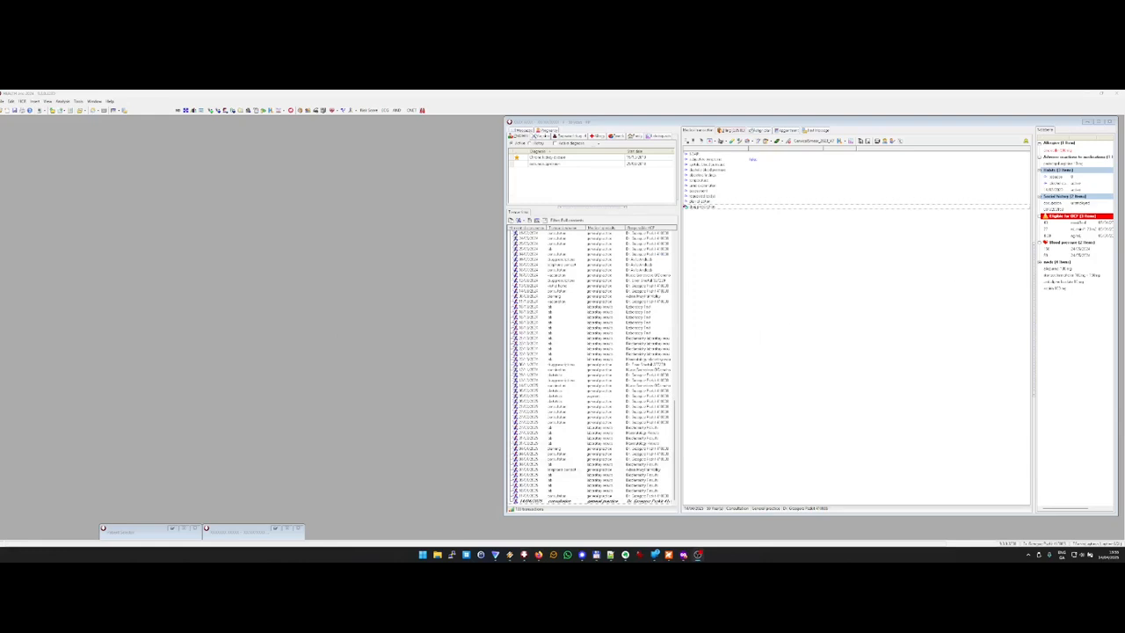
Restore the other patient's record, start a COVID-19 vaccination claim with the Pfizer vaccine and continue past the eligibility and consent page.
double_click(237, 531)
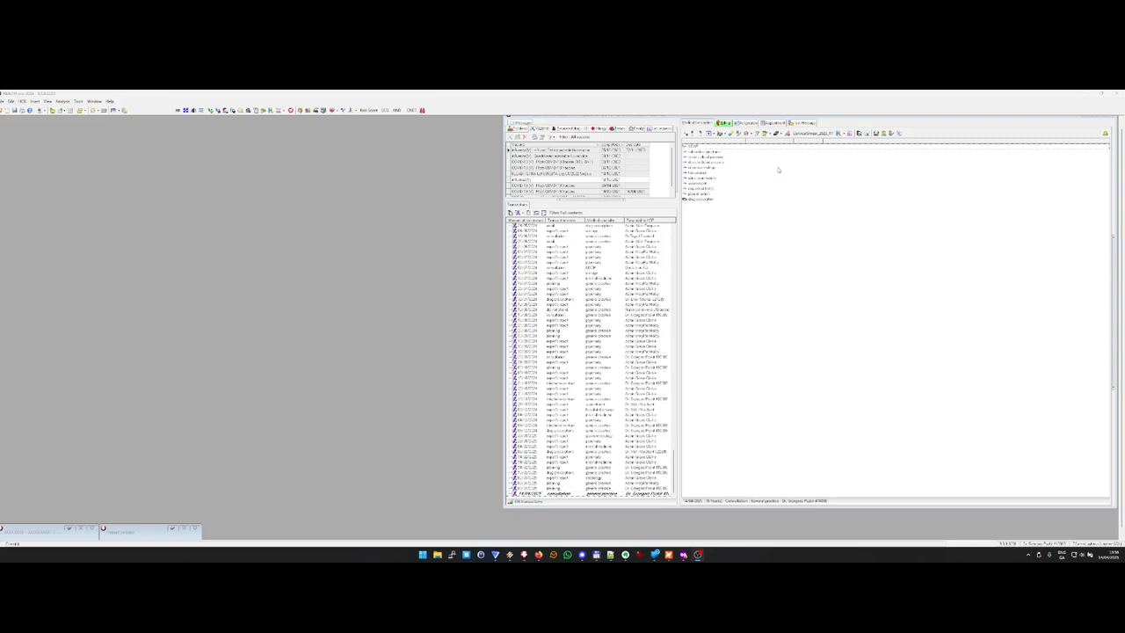
click(738, 133)
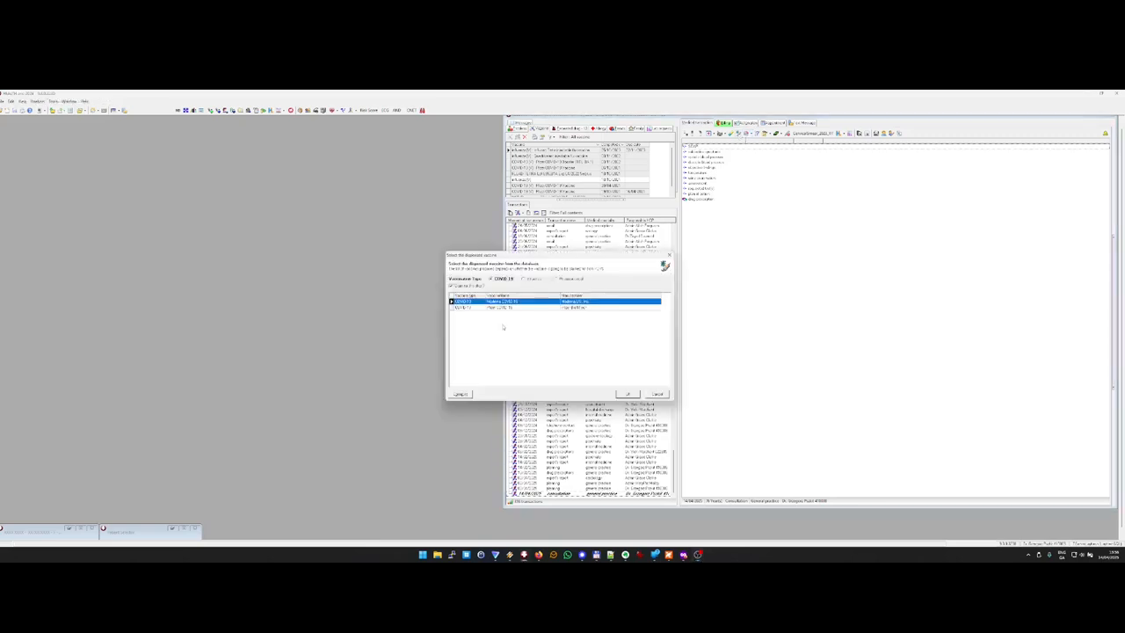
click(502, 308)
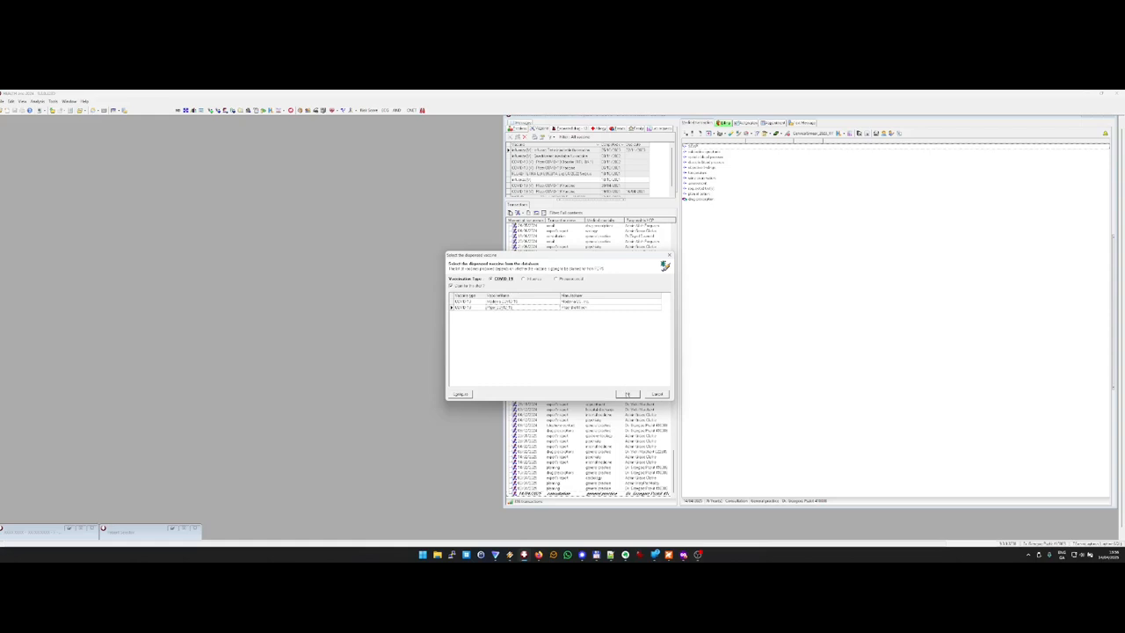
click(628, 395)
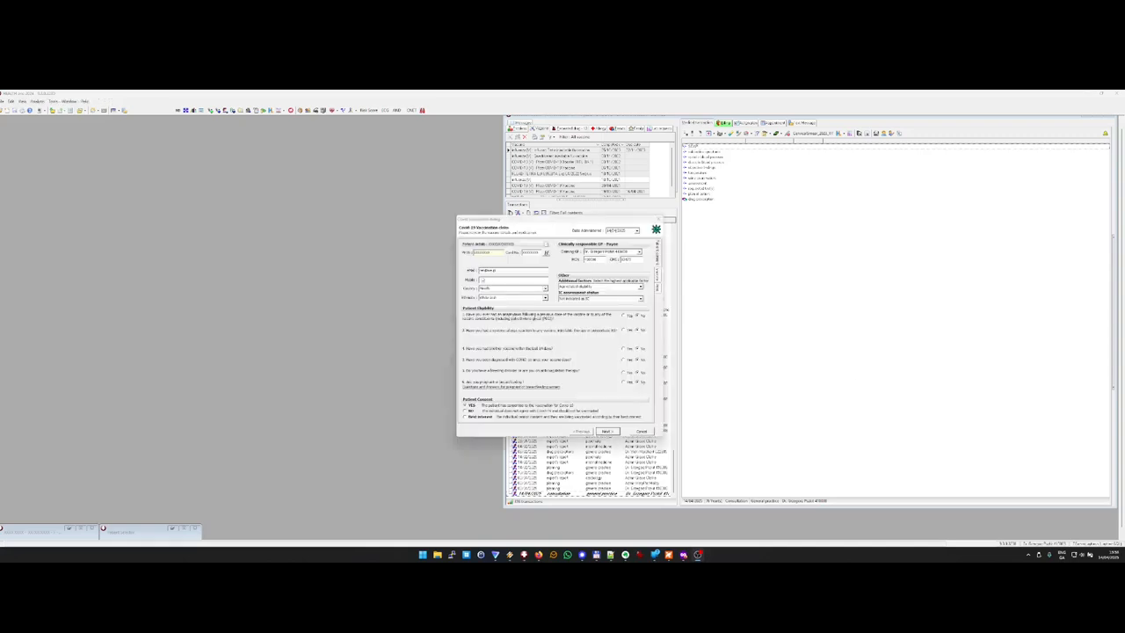
click(606, 432)
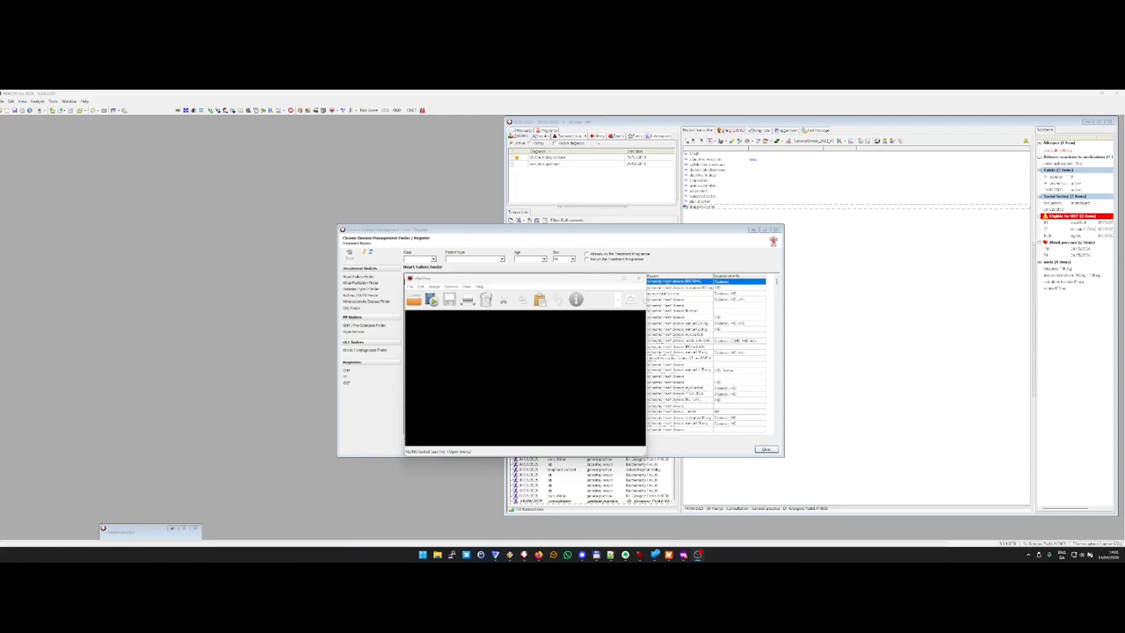
Leave the chronic disease management finder, open the GLP-1 agonist prescribing assistant for the patient and enable its Phase 1 initiation section.
click(767, 450)
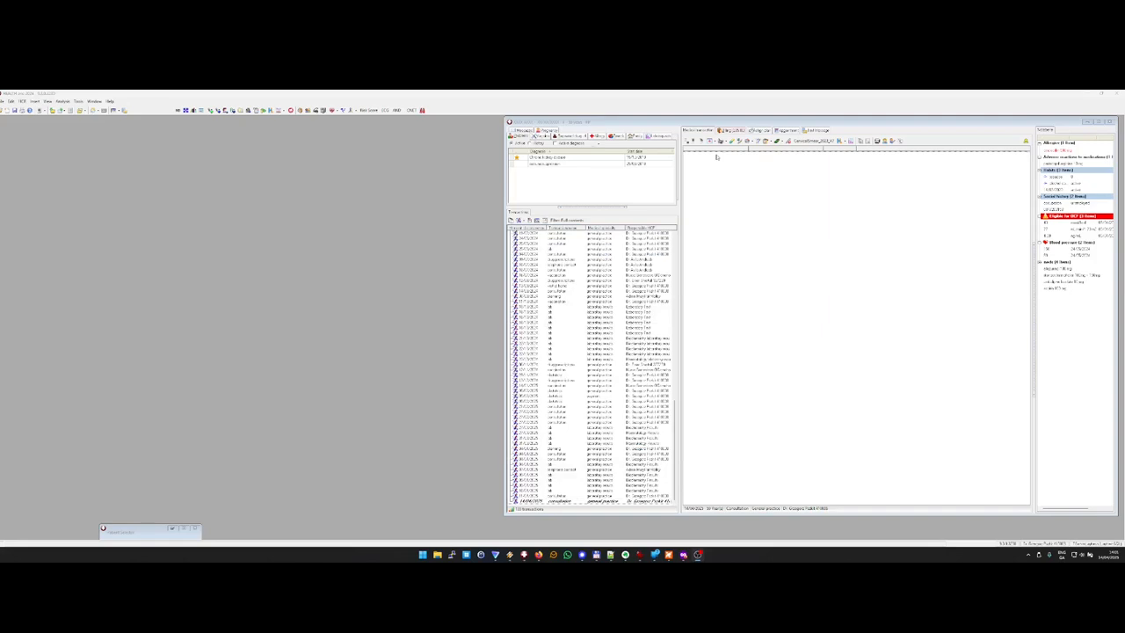
click(710, 141)
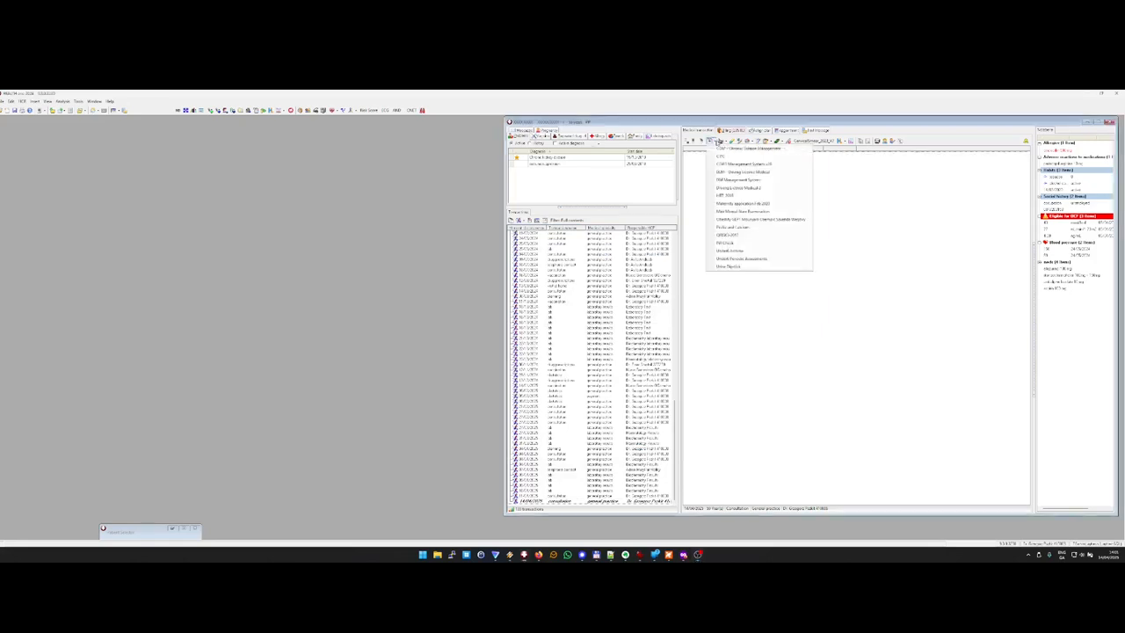
click(784, 220)
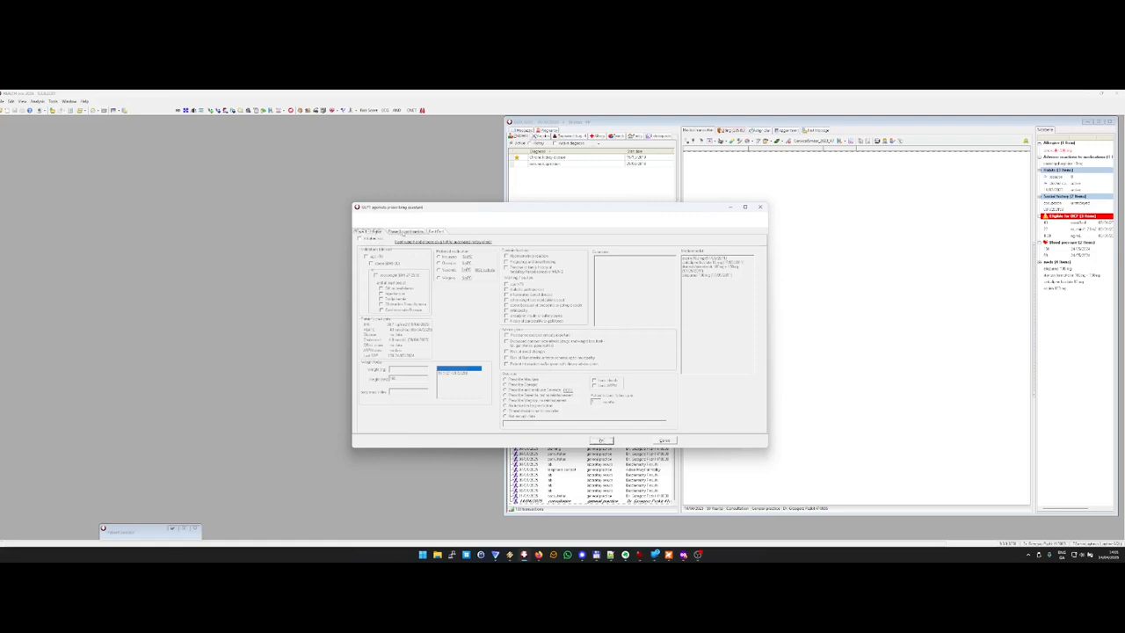
click(401, 232)
click(377, 233)
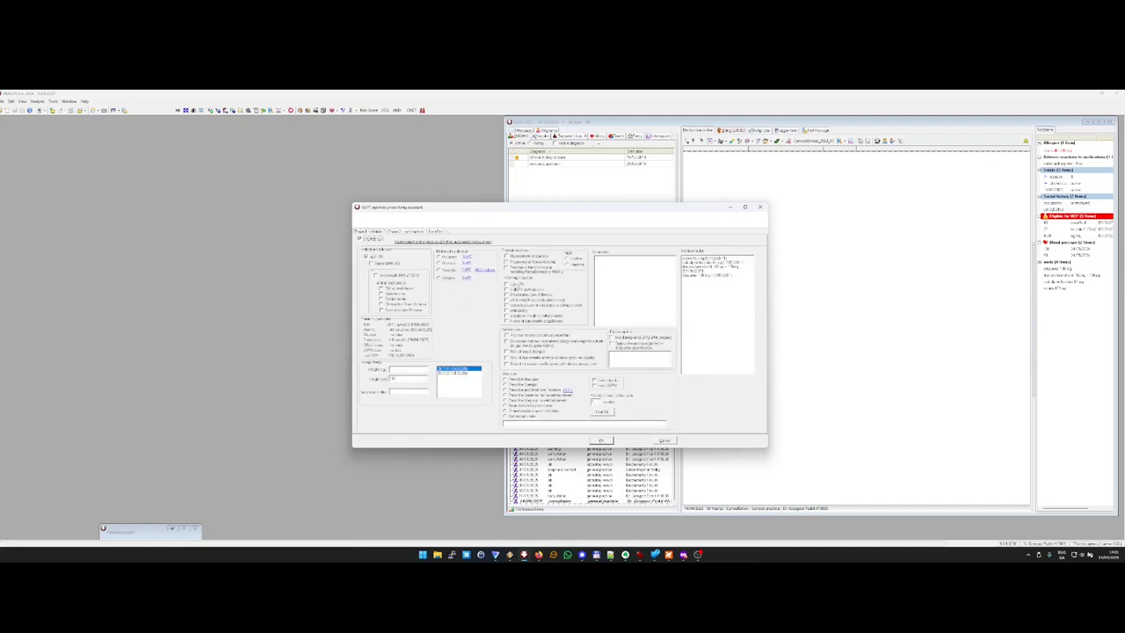
Enter a weight of 110 kg, choose Mounjaro with the option to prescribe it, and preview the GLP-1 agonist patient information leaflet.
text(110)
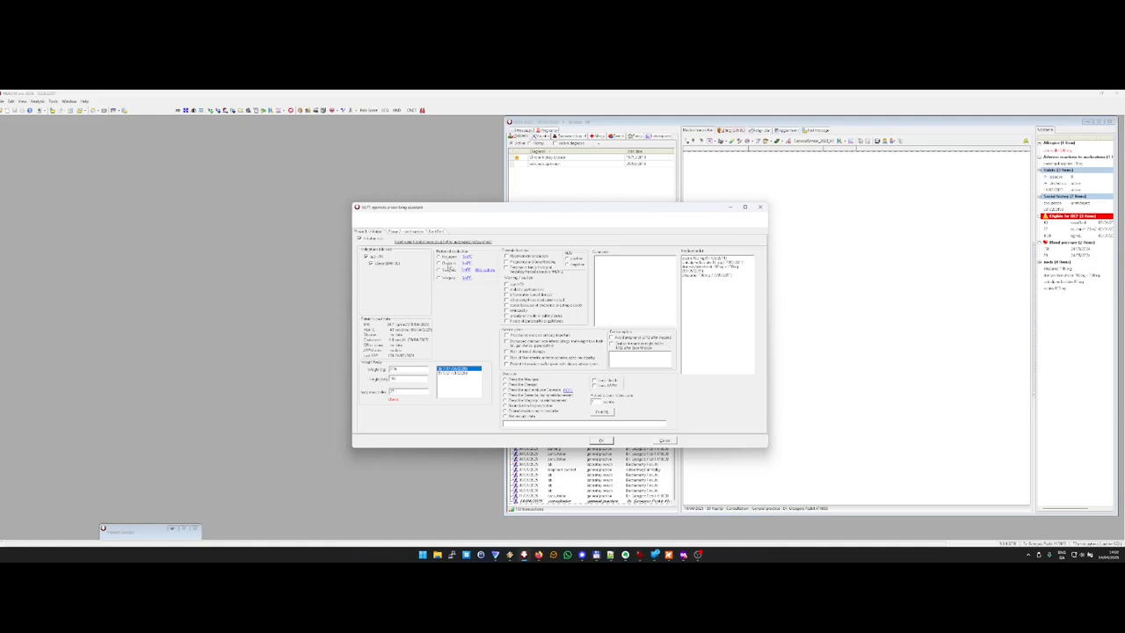
click(447, 259)
click(507, 379)
click(602, 413)
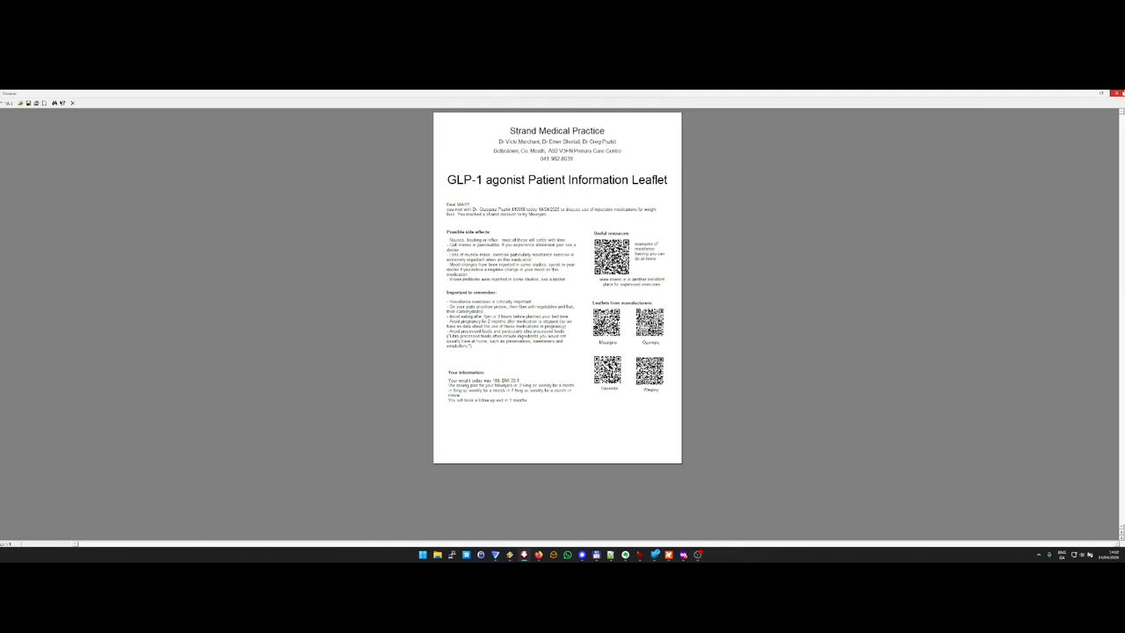
click(1116, 93)
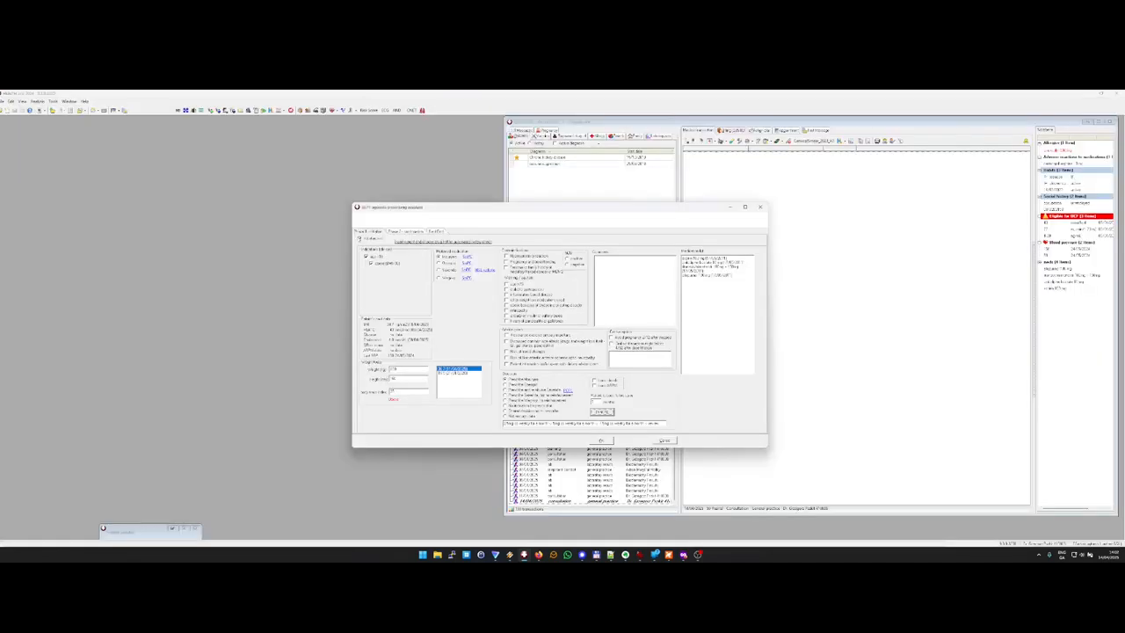
Enable Phase 2 continuation, enter the starting weight and a current weight of 80 kg, and select Saxenda as the medication.
click(393, 232)
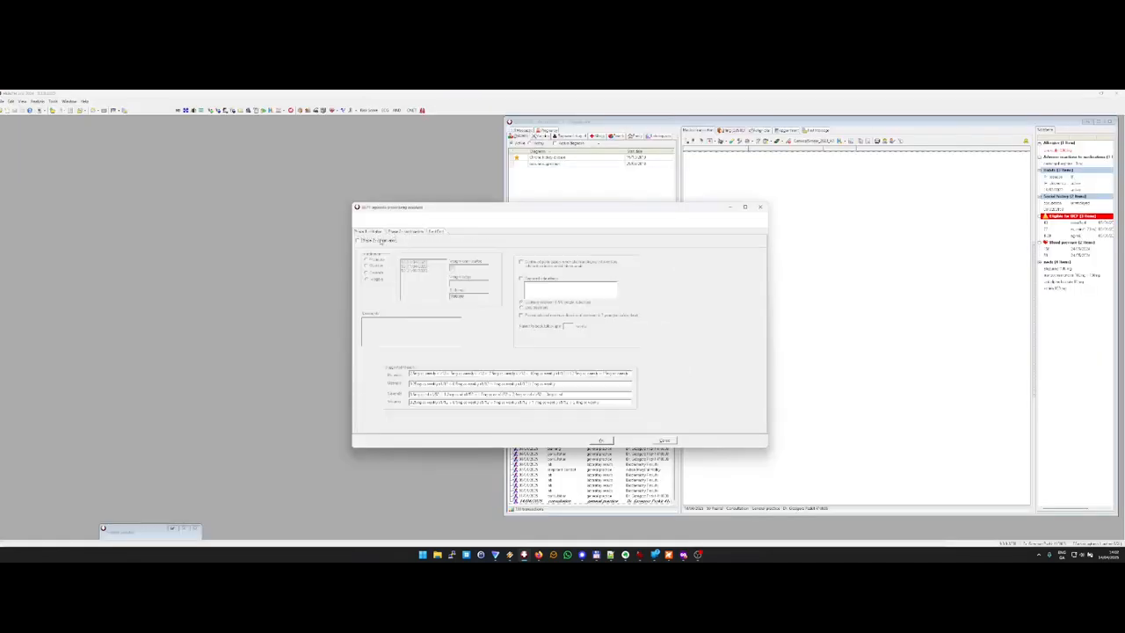
click(381, 240)
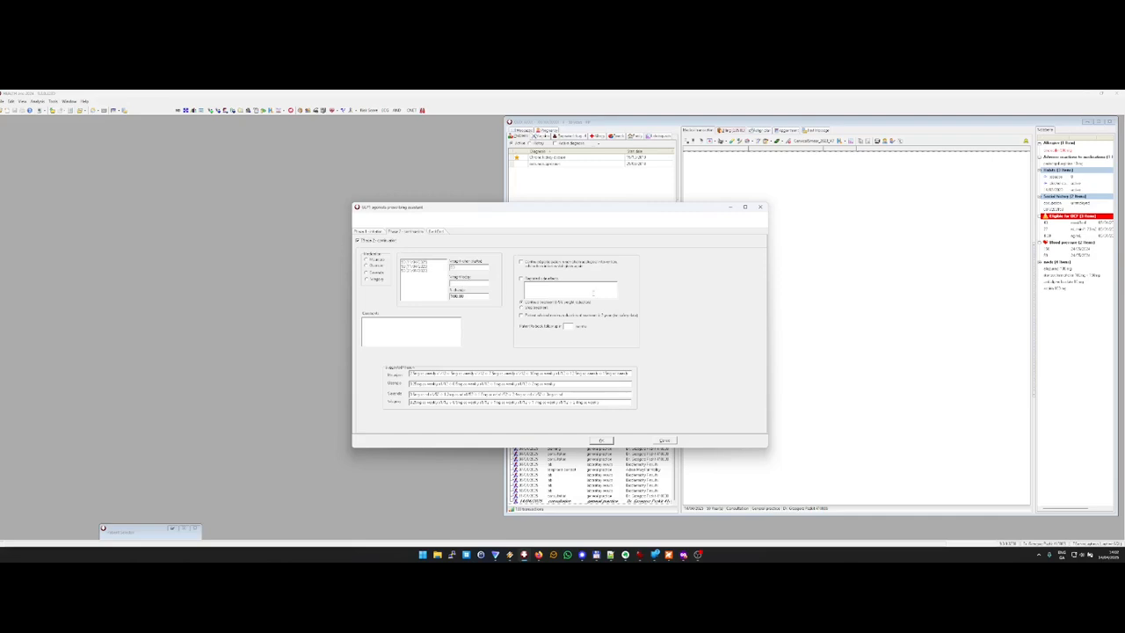
text(11)
text(80)
click(367, 273)
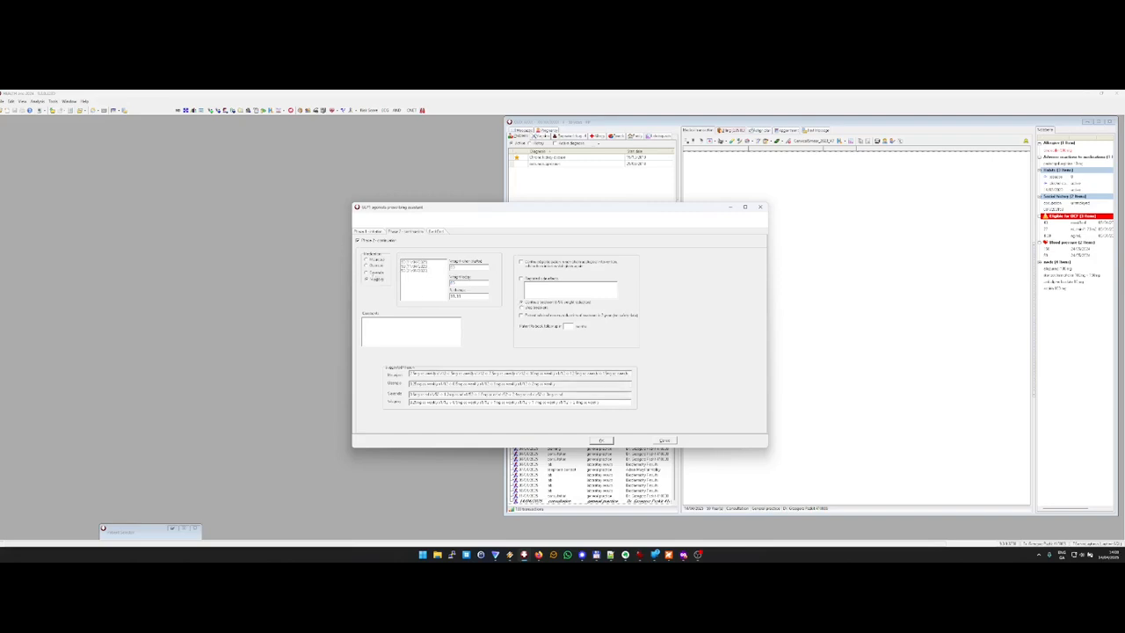
drag(415, 395, 521, 395)
click(387, 332)
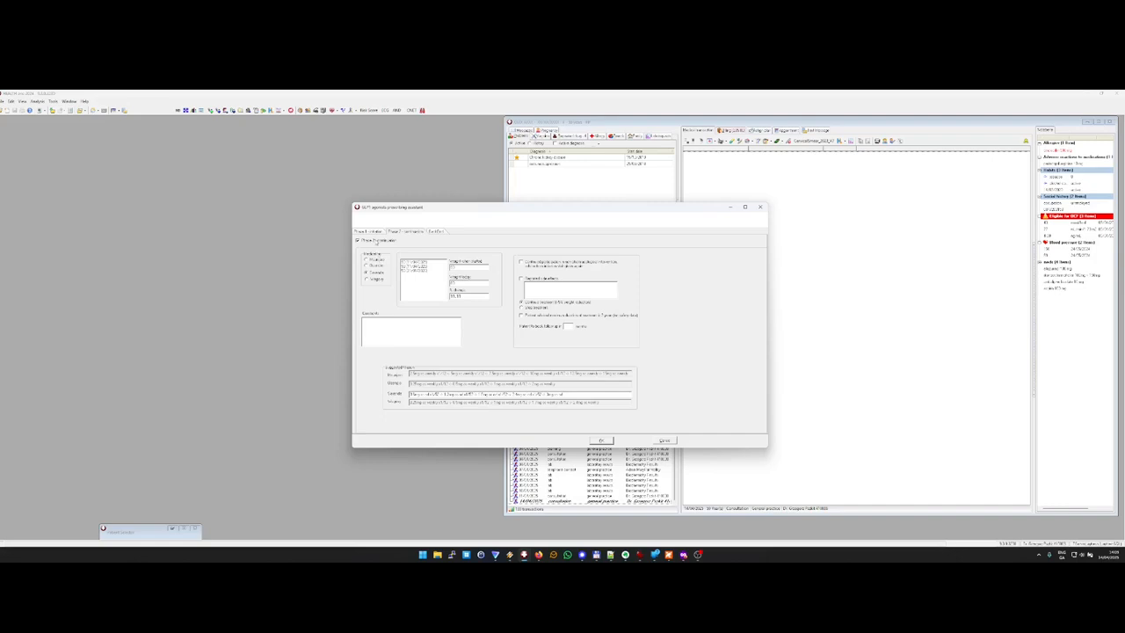
Disable the Phase 2 continuation section, return to Phase 1 and cancel the prescribing assistant without saving.
click(376, 241)
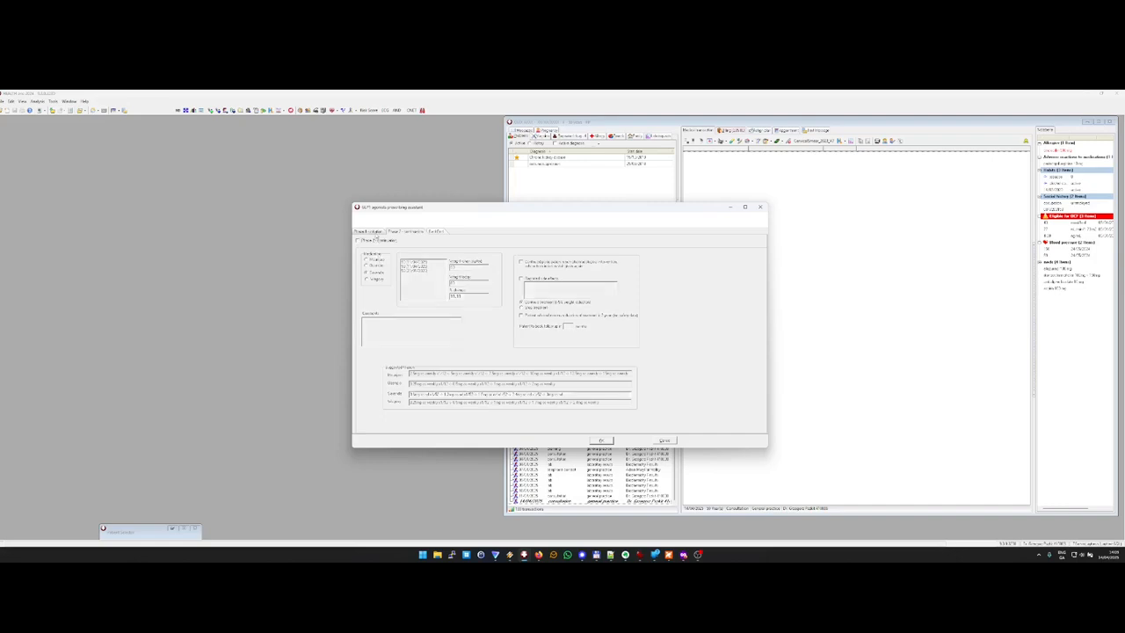
click(370, 231)
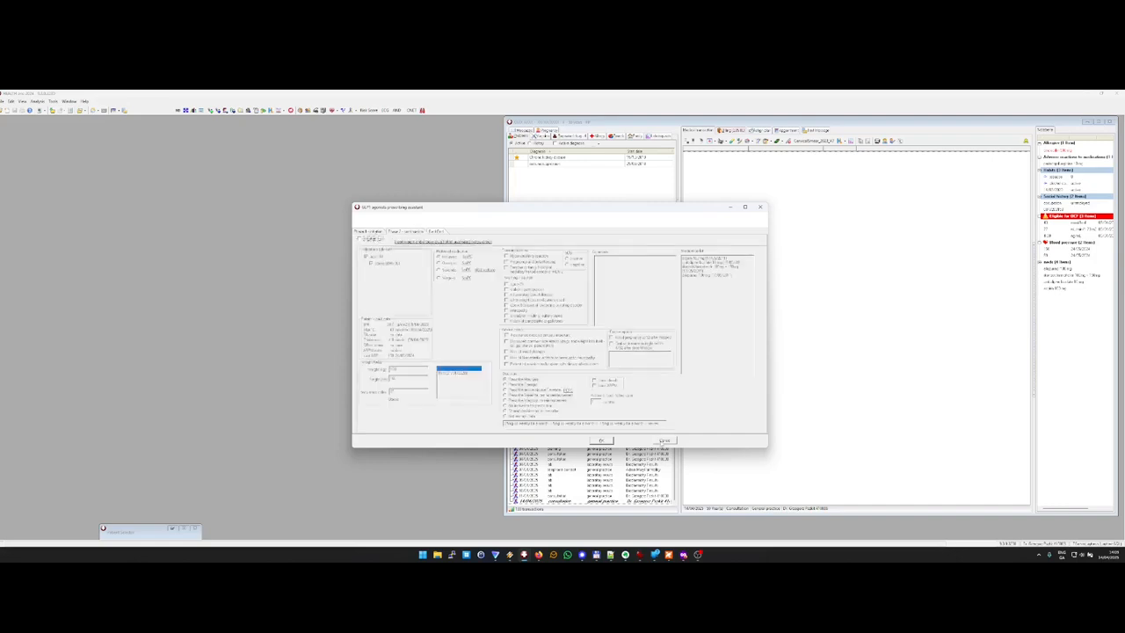
click(664, 440)
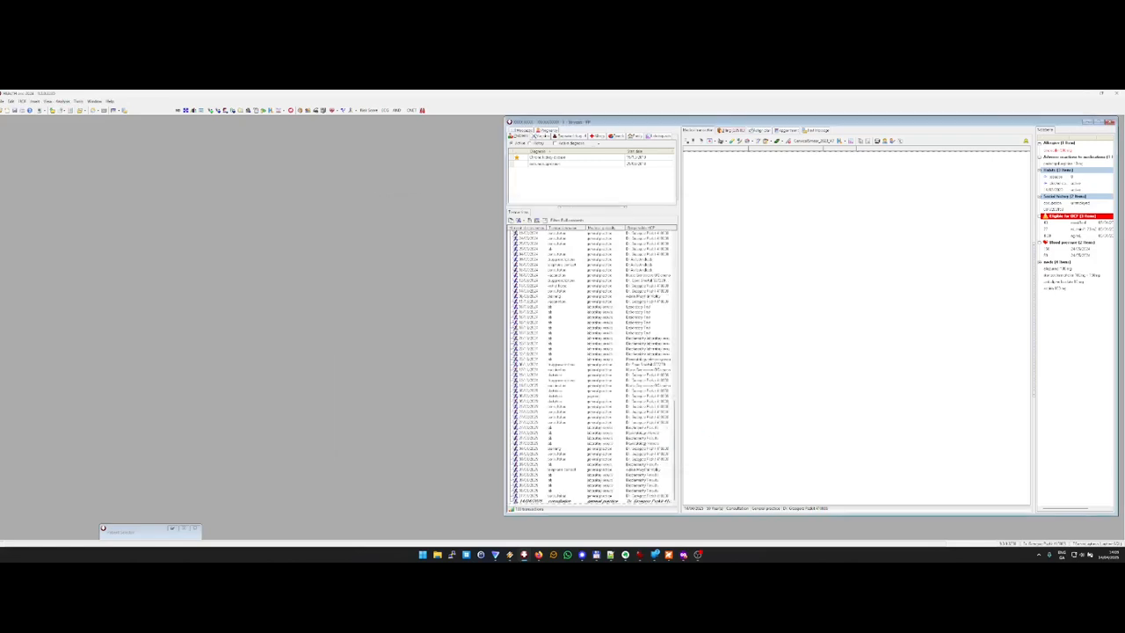